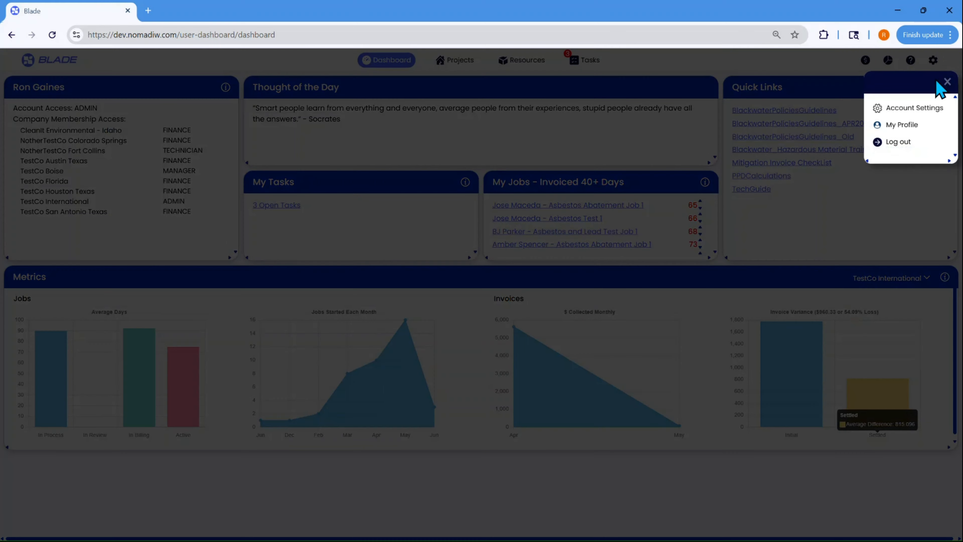
# Open the company settings for TestCo International from the account settings
pyautogui.click(933, 108)
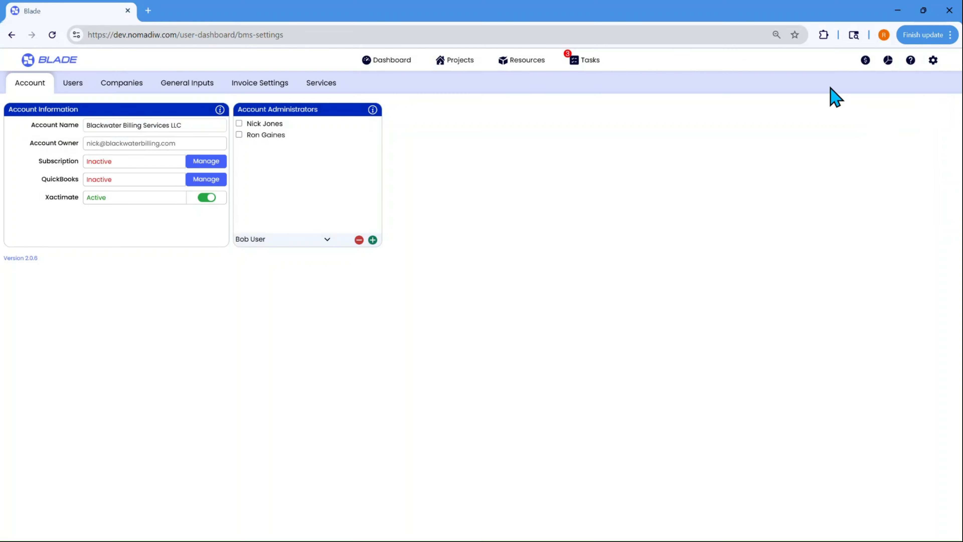
pyautogui.click(103, 87)
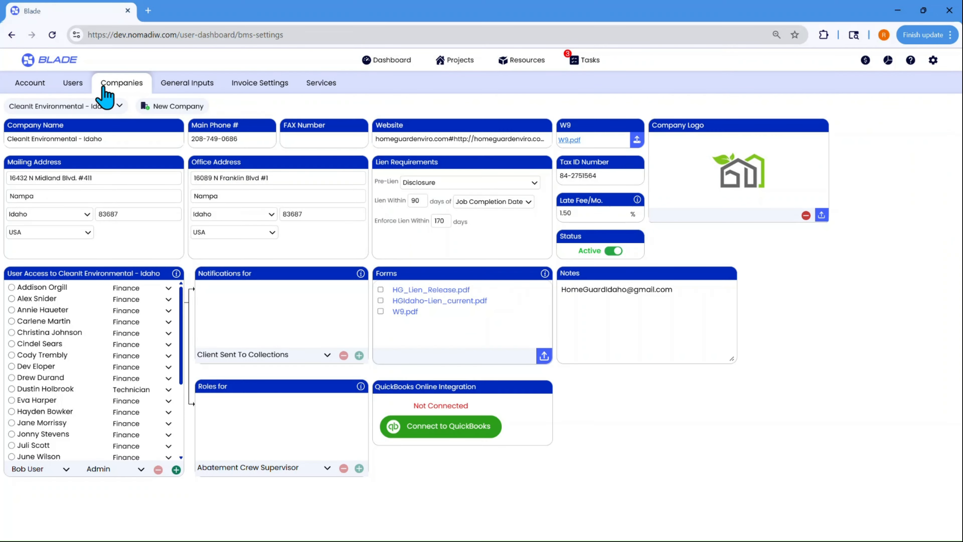
pyautogui.click(106, 110)
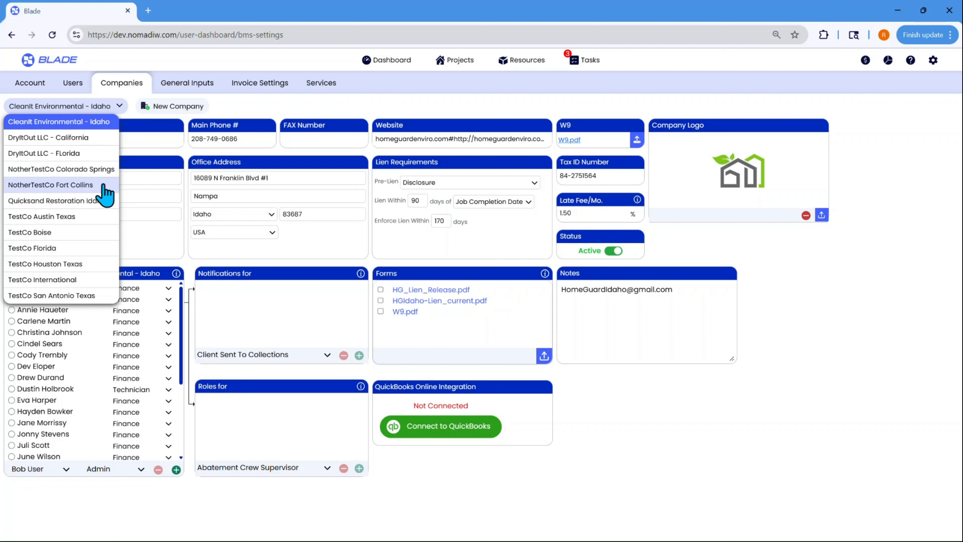
pyautogui.click(76, 280)
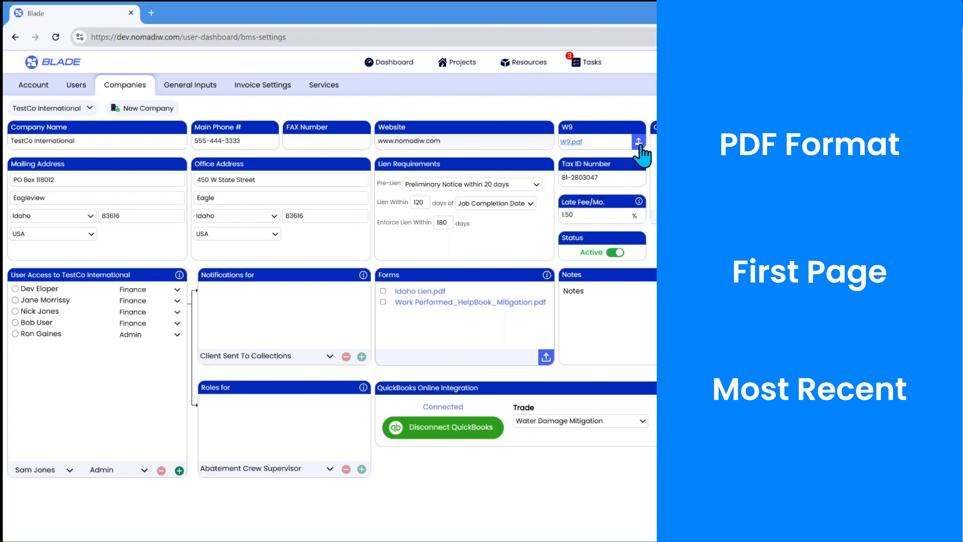
# View TestCo International's uploaded W9 PDF through to the end of the page and close it
pyautogui.click(572, 144)
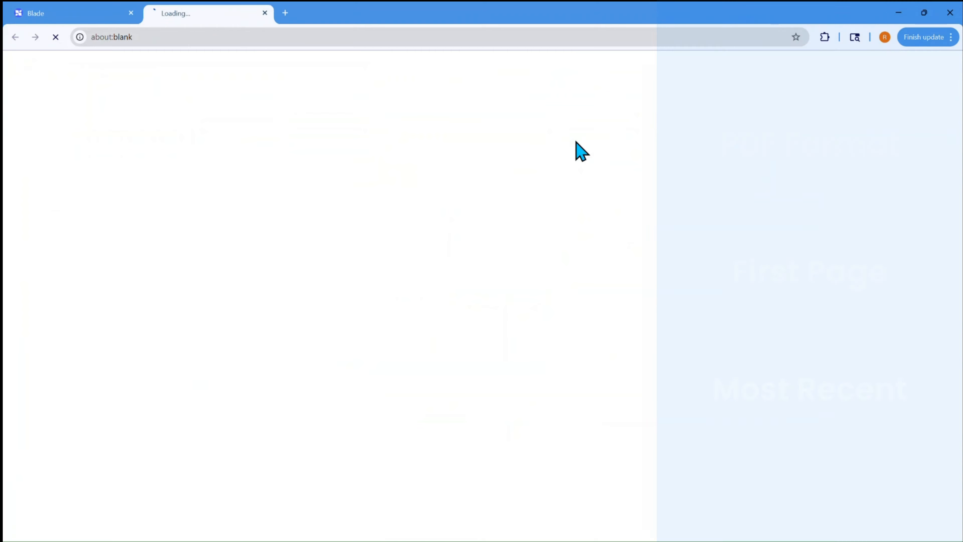
pyautogui.scroll(-3, 548, 205)
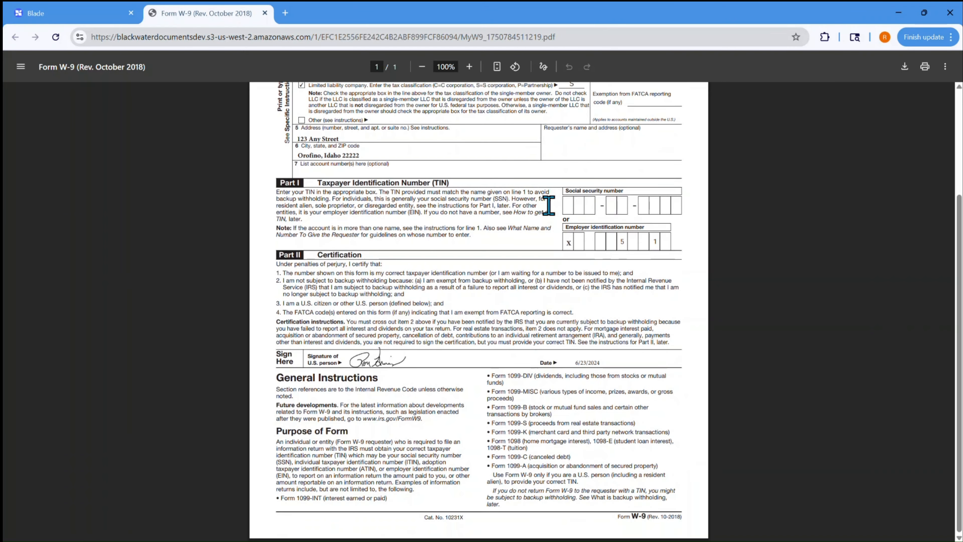
pyautogui.scroll(3, 549, 204)
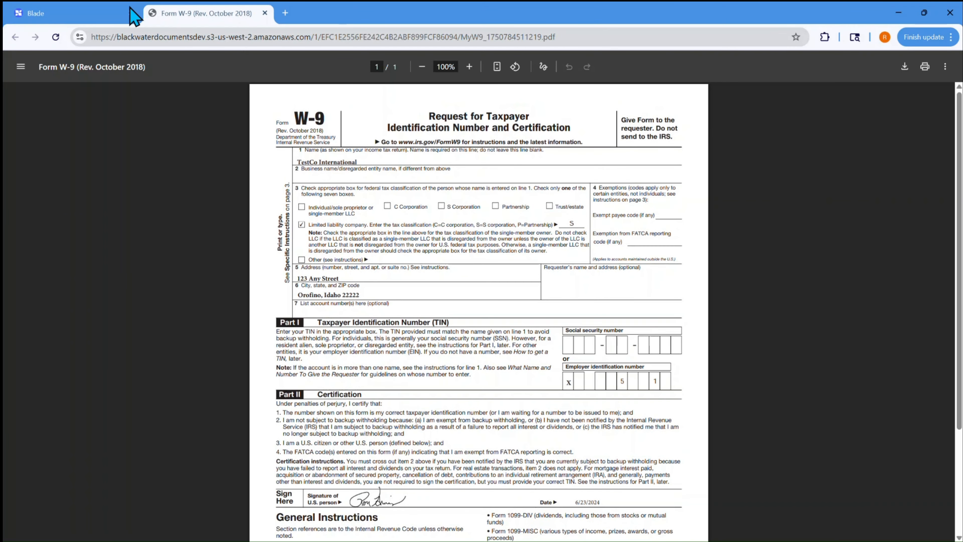
pyautogui.click(103, 14)
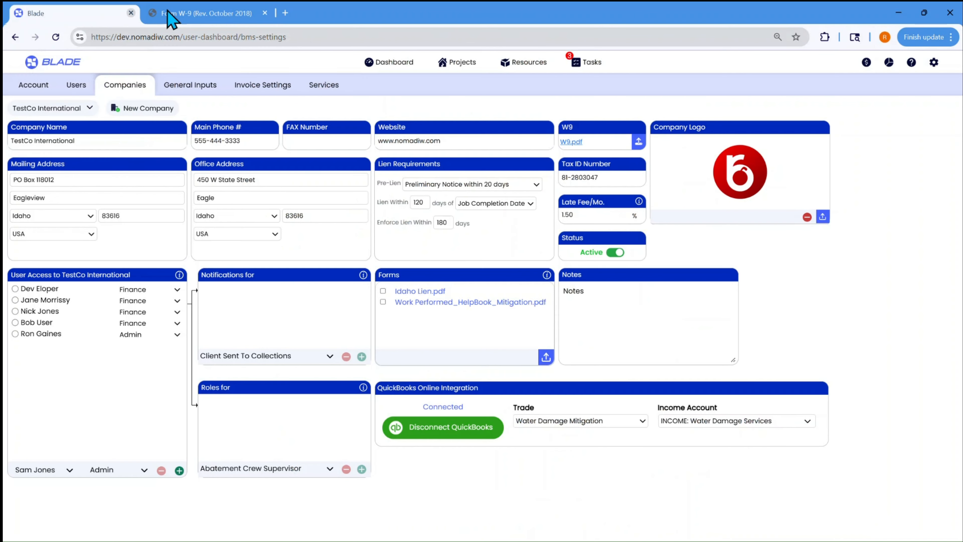
pyautogui.click(265, 14)
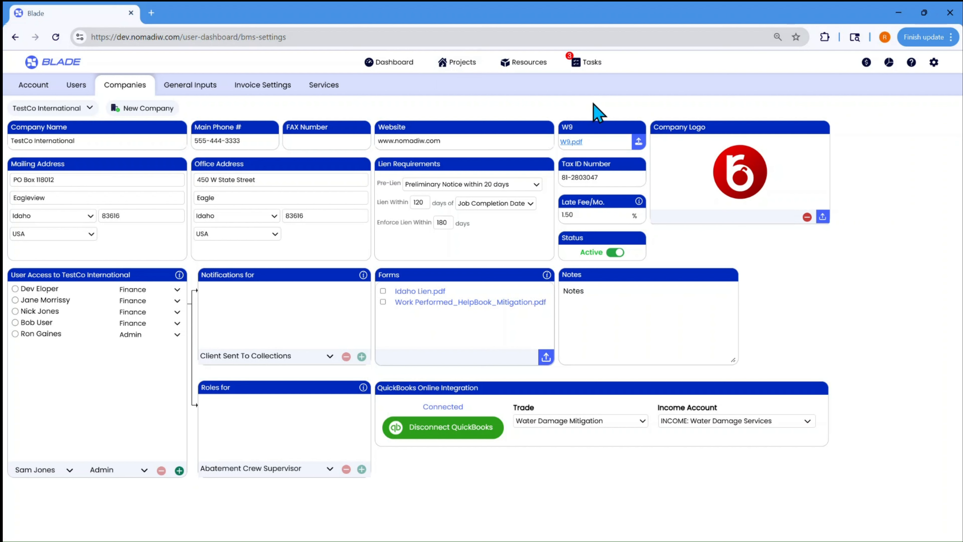
pyautogui.click(103, 177)
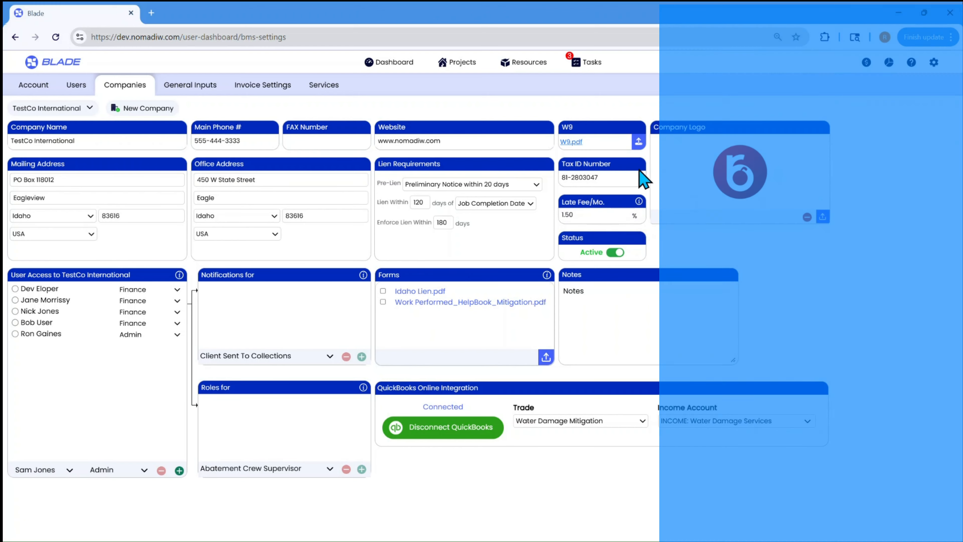
pyautogui.moveTo(616, 174); pyautogui.dragTo(554, 178)
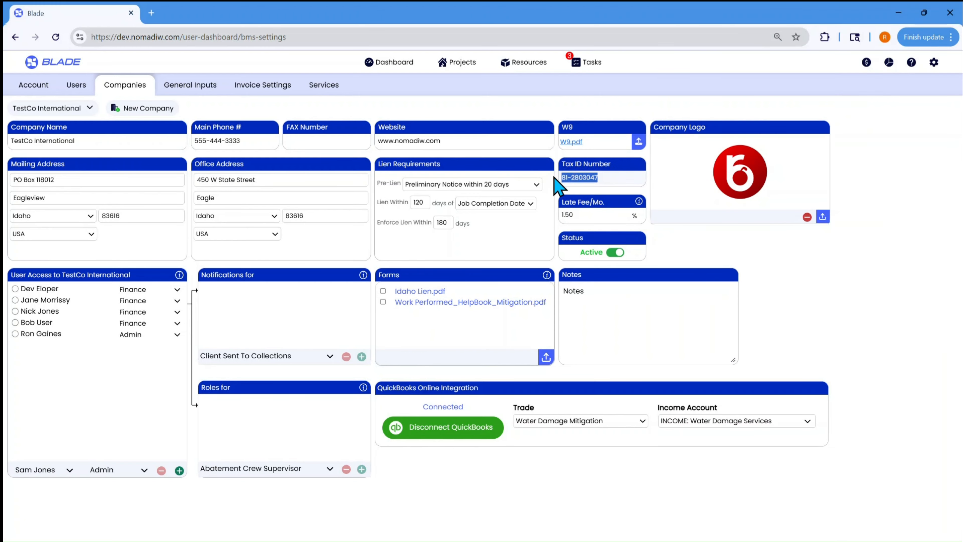
pyautogui.click(627, 180)
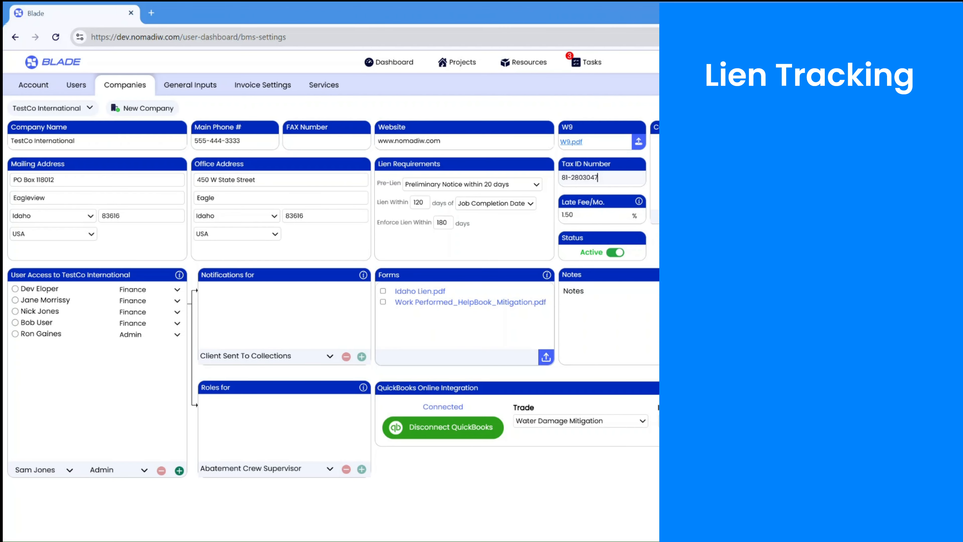
# Set the Pre-Lien option in the company's lien requirements to No Requirement
pyautogui.moveTo(466, 167); pyautogui.dragTo(467, 176)
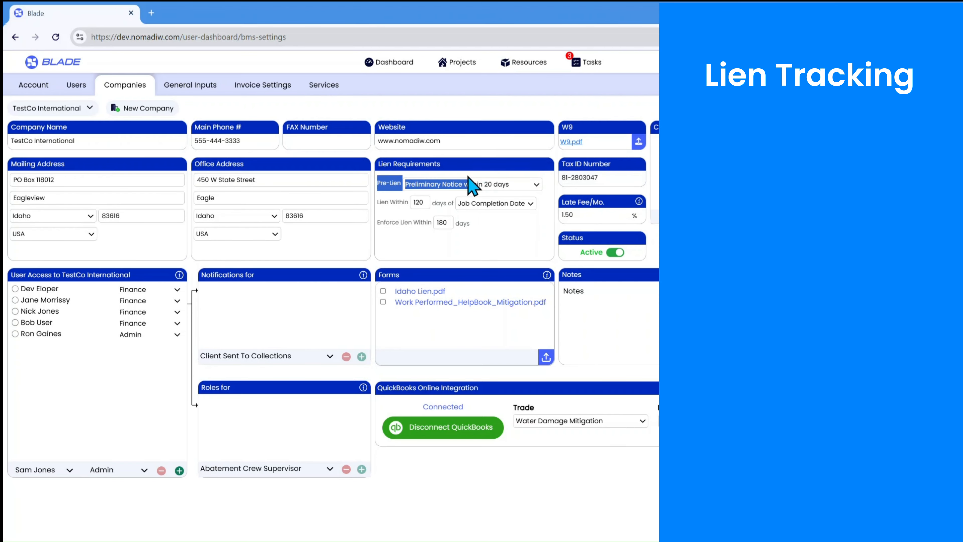
pyautogui.click(467, 185)
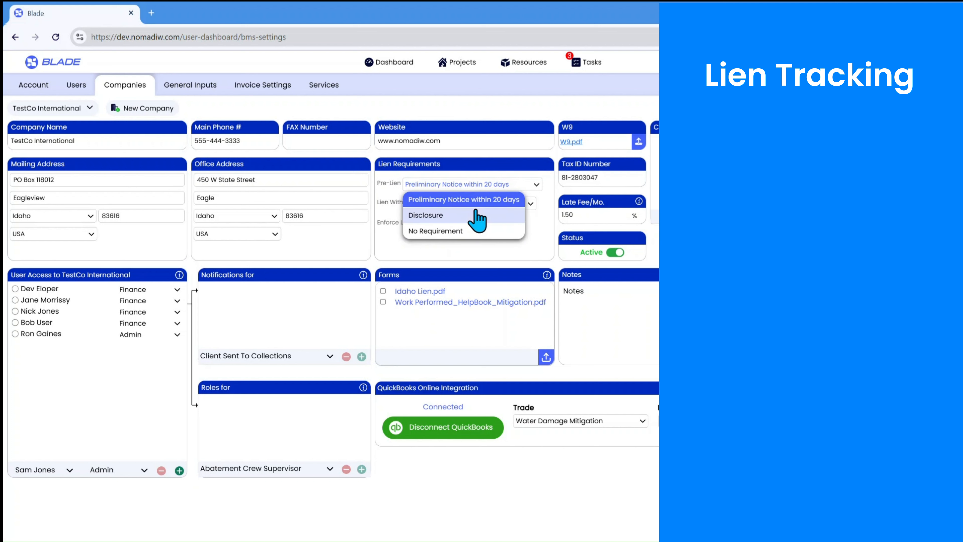
pyautogui.click(467, 165)
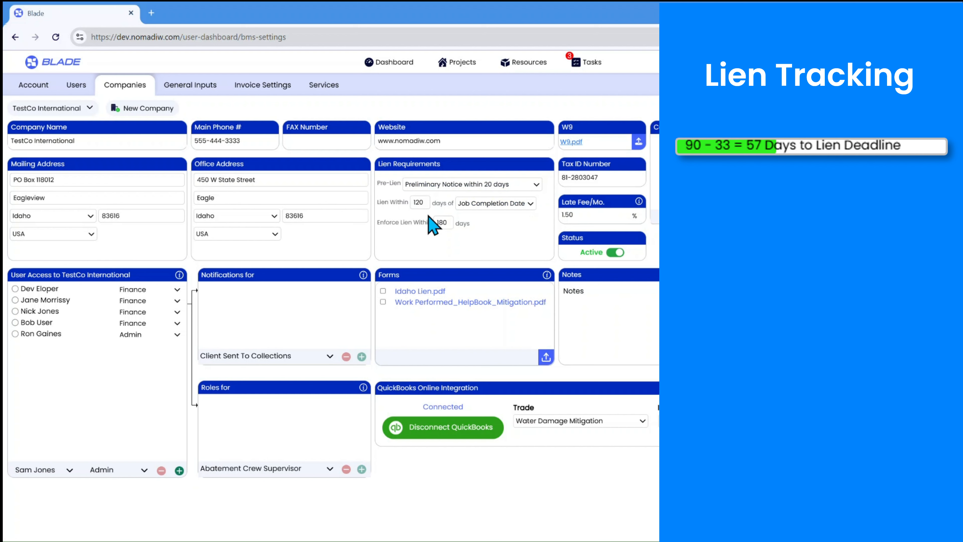
pyautogui.click(536, 190)
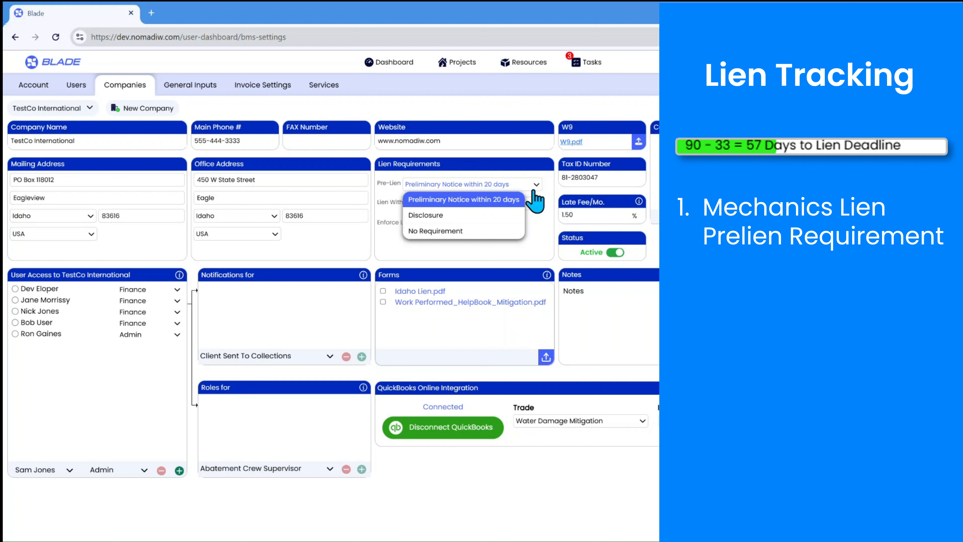
pyautogui.click(507, 233)
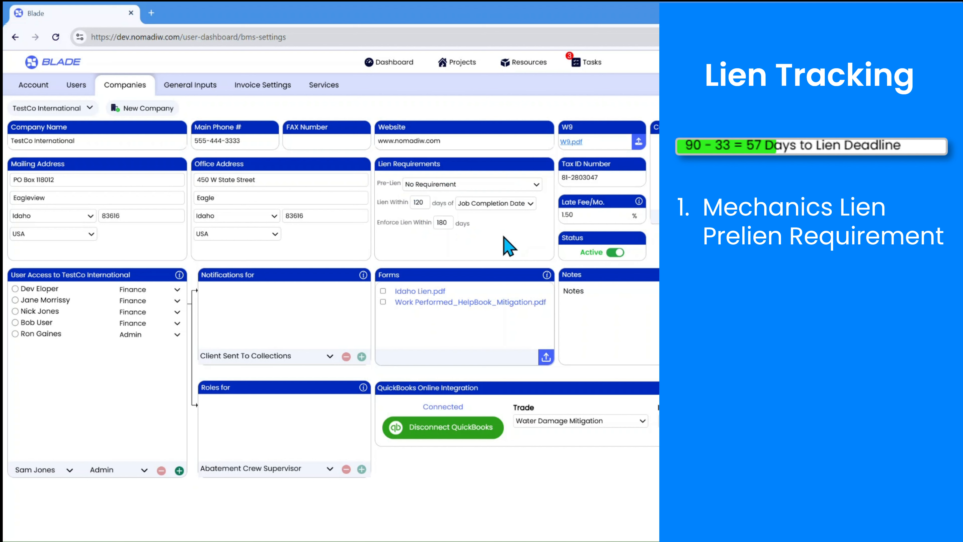
# Set the lien filing window to 90 days, counted from the Job Completion Date
pyautogui.doubleClick(423, 202)
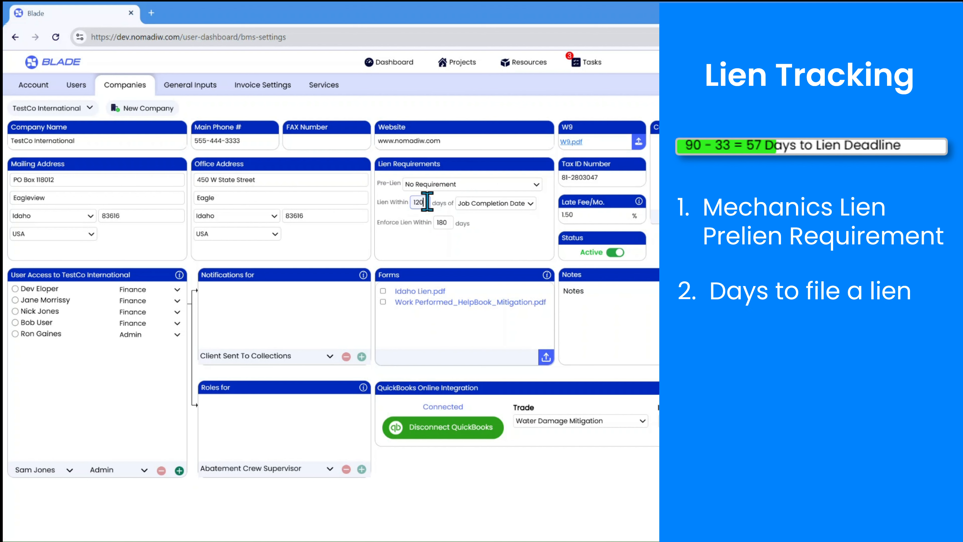
pyautogui.write('90')
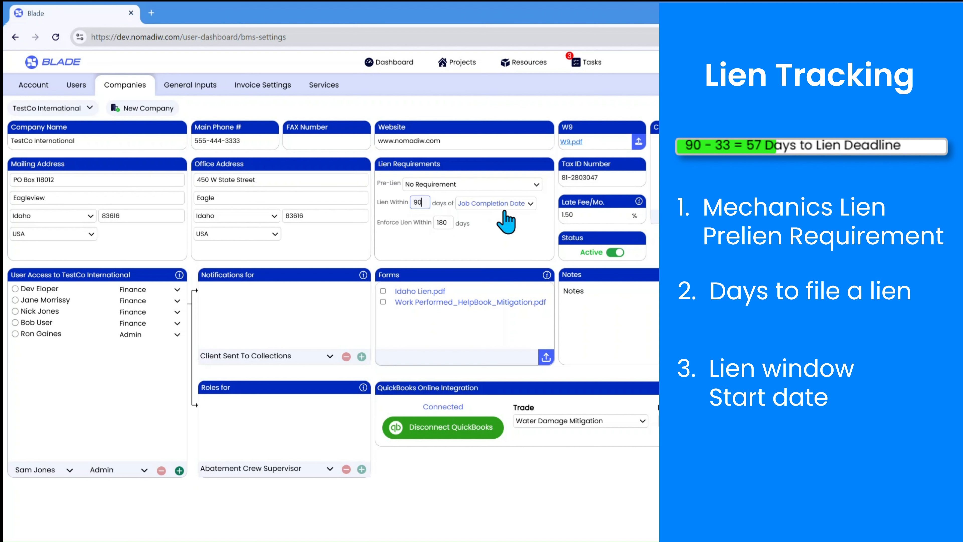
pyautogui.click(517, 206)
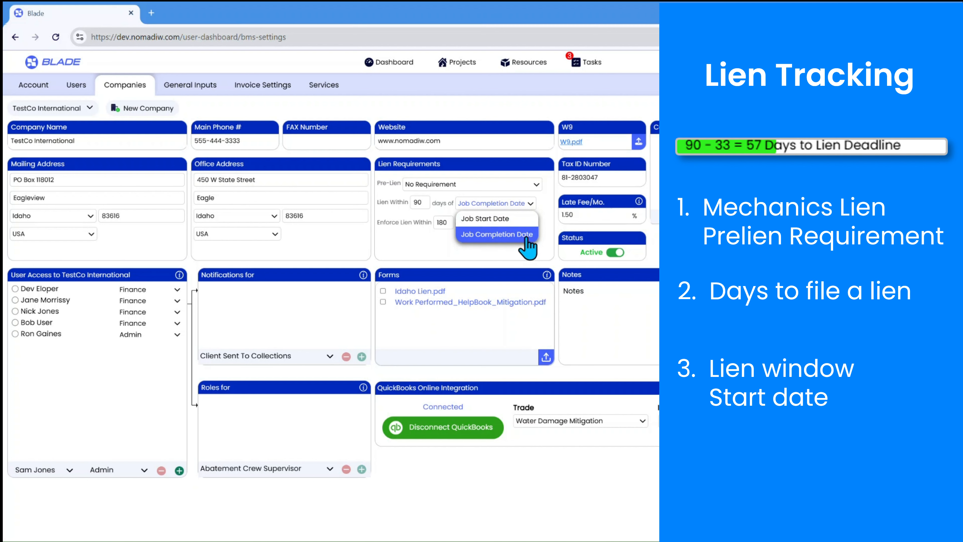
pyautogui.click(527, 238)
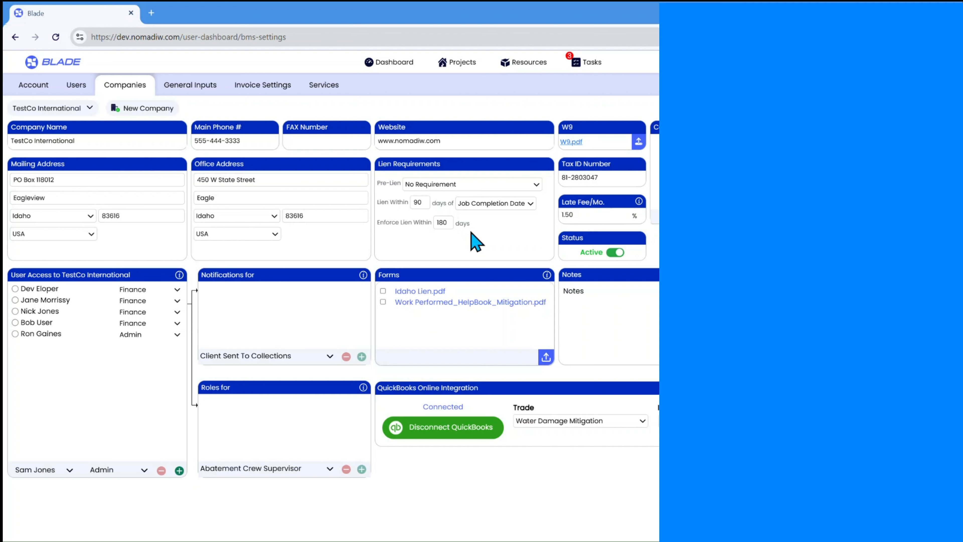
# Read the information note for the company's monthly late fee and dismiss it
pyautogui.click(585, 215)
pyautogui.click(639, 202)
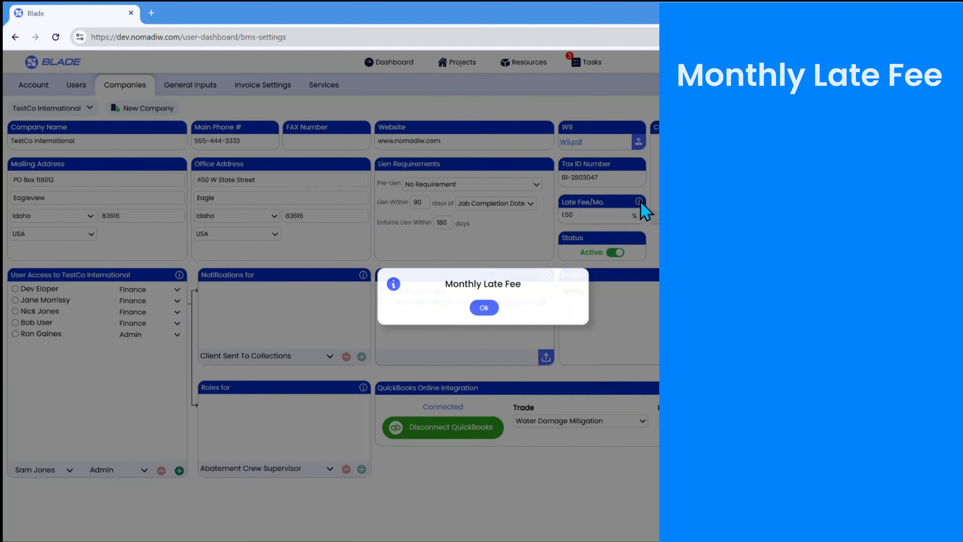
pyautogui.click(485, 308)
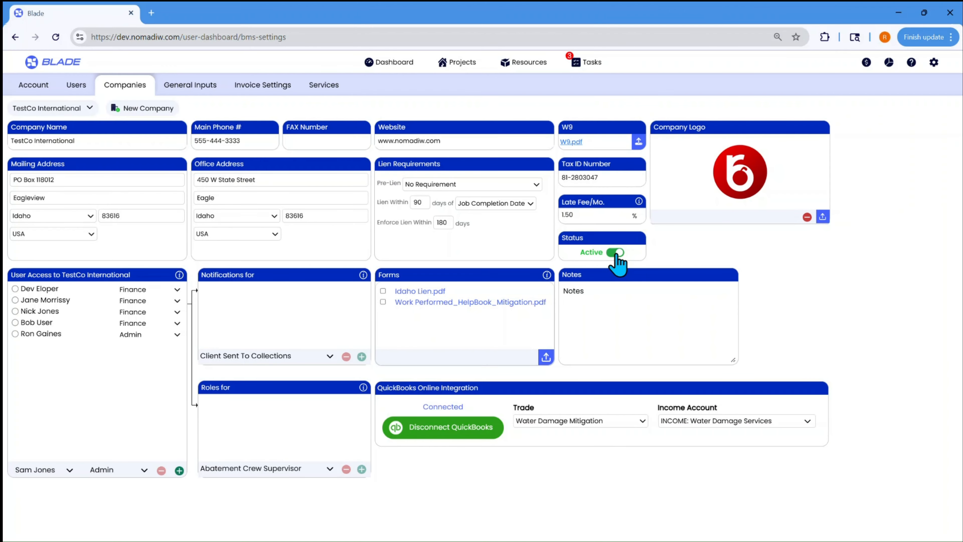
# Toggle the company's status off and back to Active
pyautogui.click(612, 253)
pyautogui.click(615, 252)
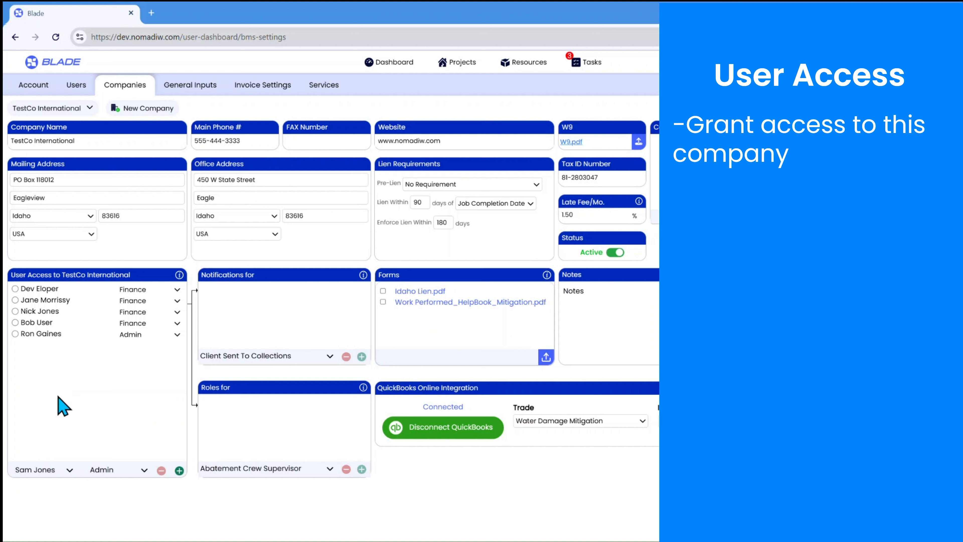
# Grant the second available user access to TestCo International with the Technician permission level
pyautogui.click(69, 469)
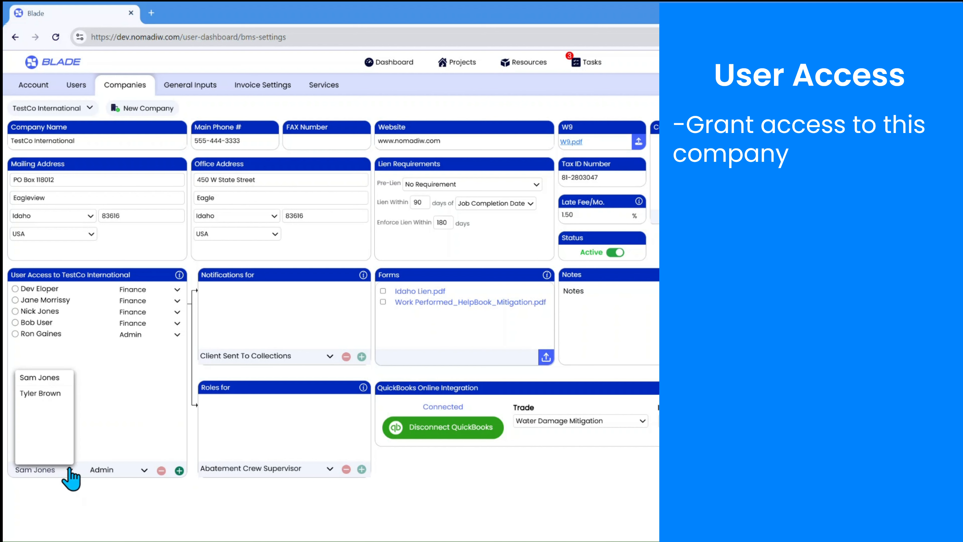
pyautogui.click(54, 394)
pyautogui.click(140, 470)
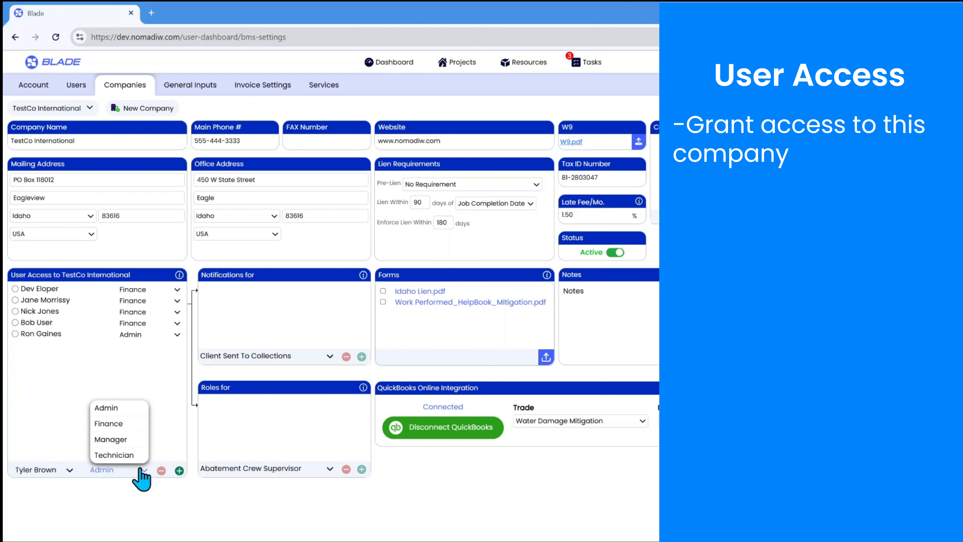
pyautogui.click(131, 455)
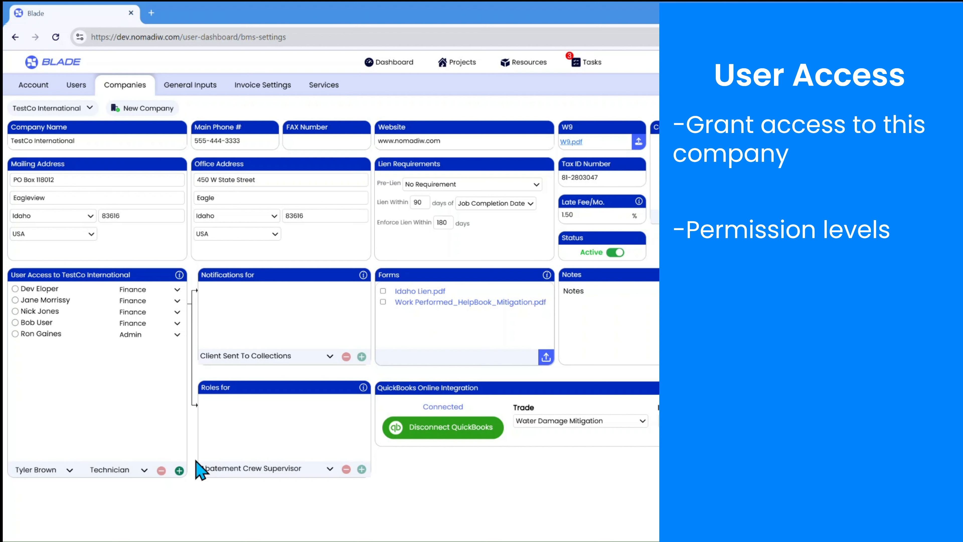
pyautogui.click(179, 470)
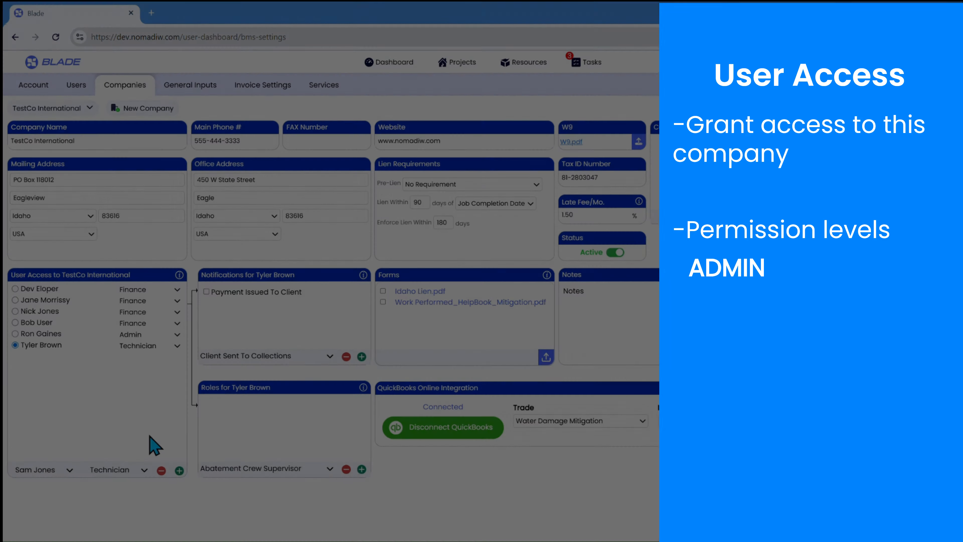
# Review the permission levels offered for a new user and display the notifications and roles of the company's Admin user
pyautogui.click(124, 470)
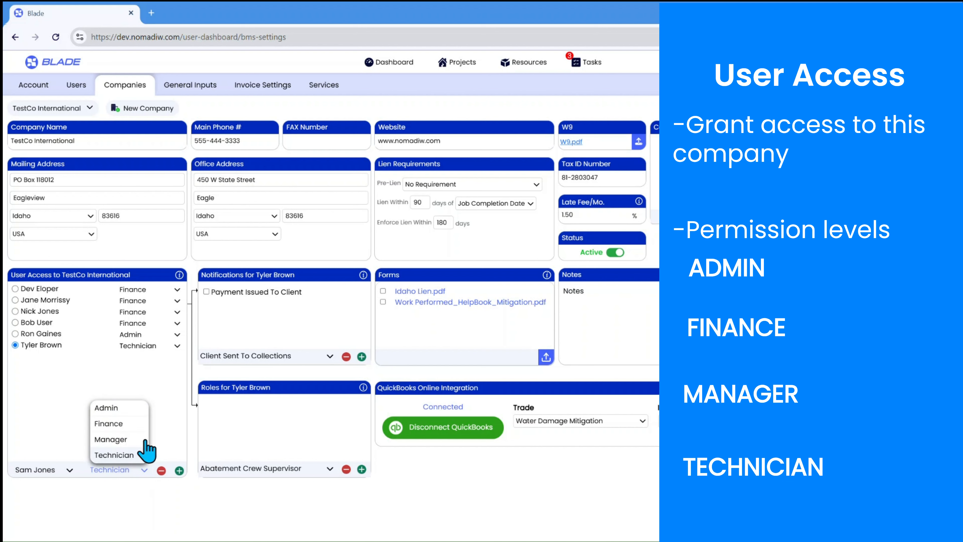
pyautogui.click(133, 381)
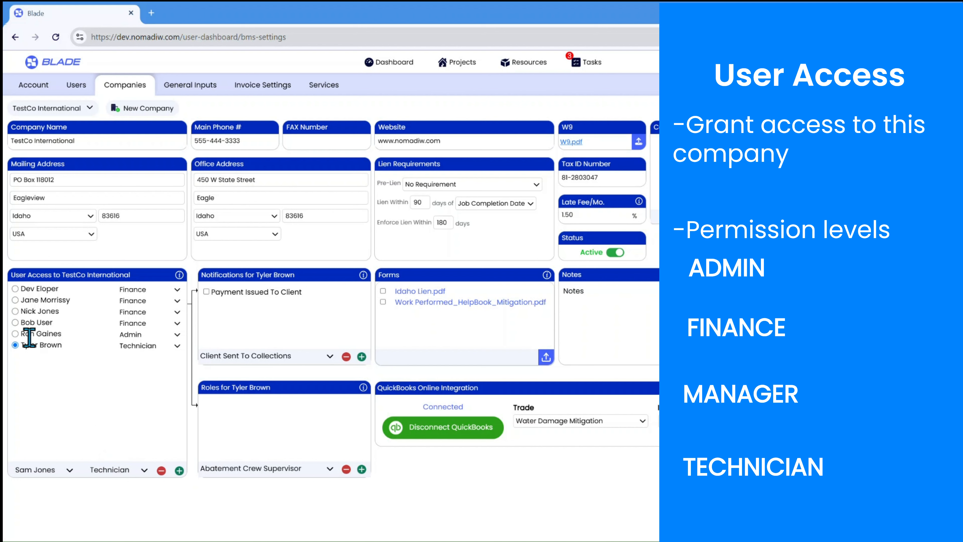
pyautogui.click(15, 334)
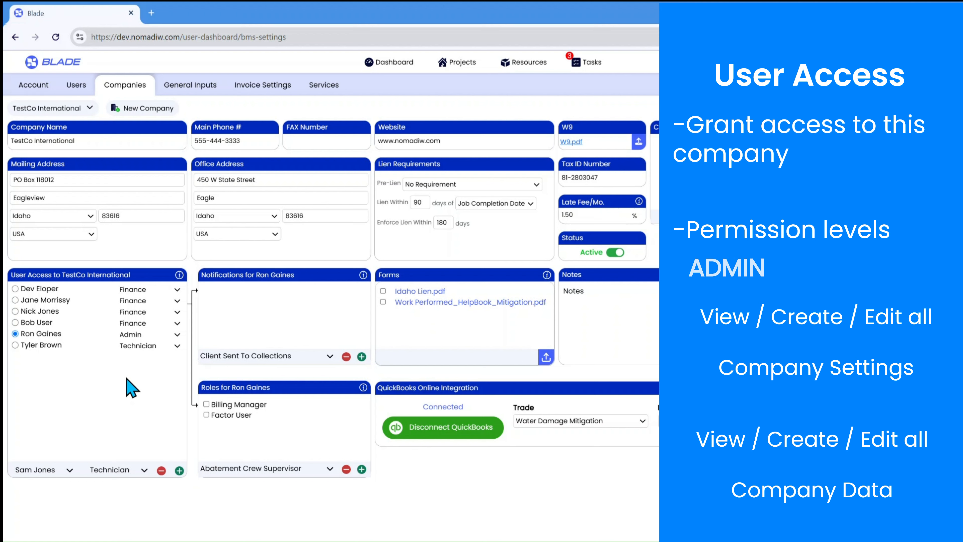
# Change the newly added user's permission level to Manager
pyautogui.click(172, 346)
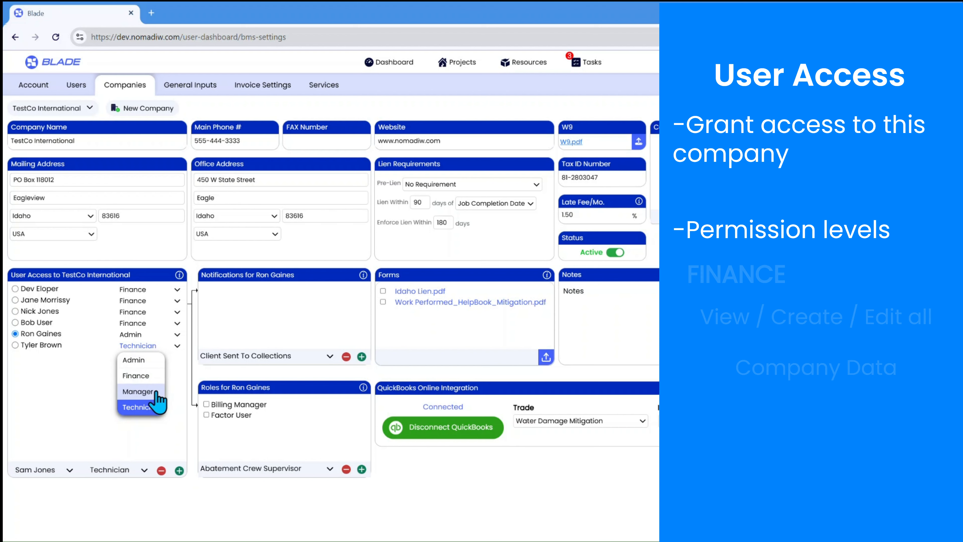
pyautogui.click(175, 389)
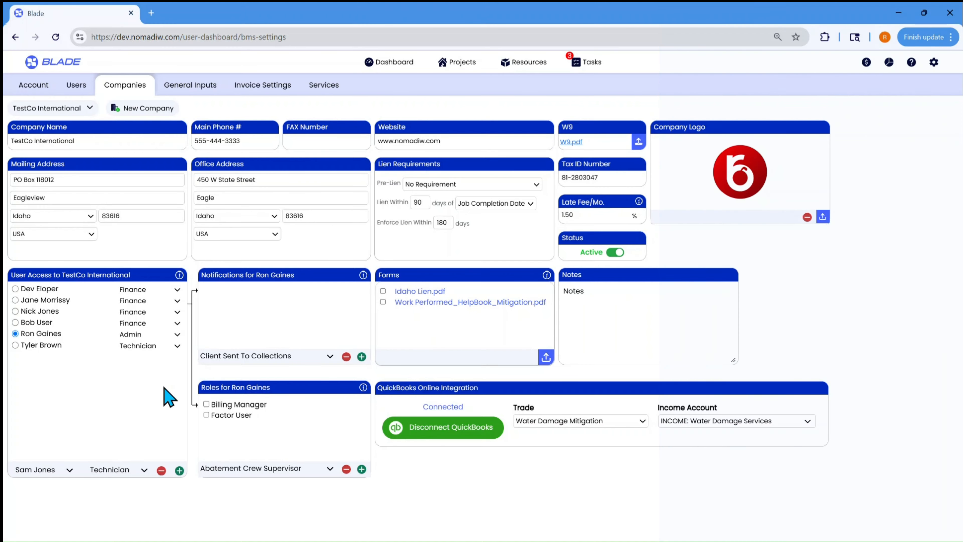
pyautogui.click(177, 345)
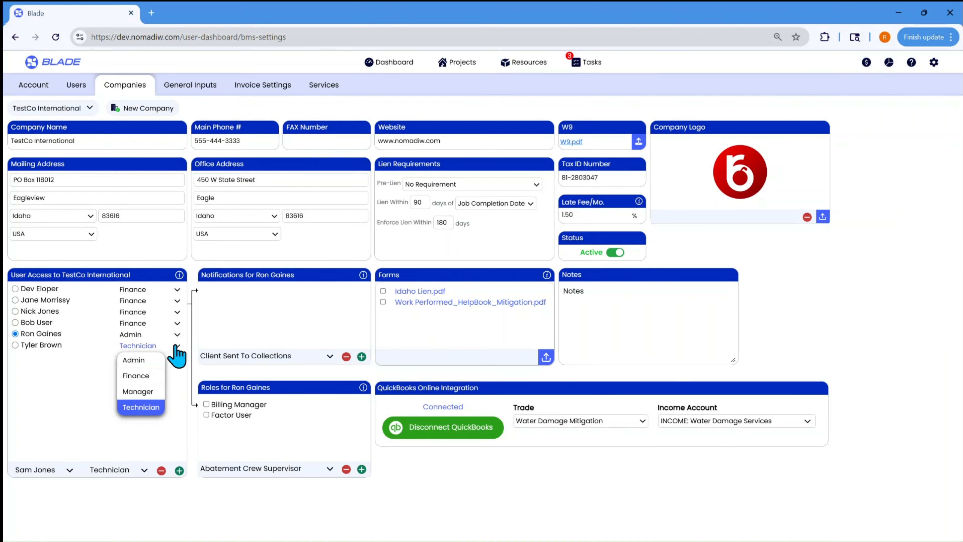
pyautogui.click(148, 390)
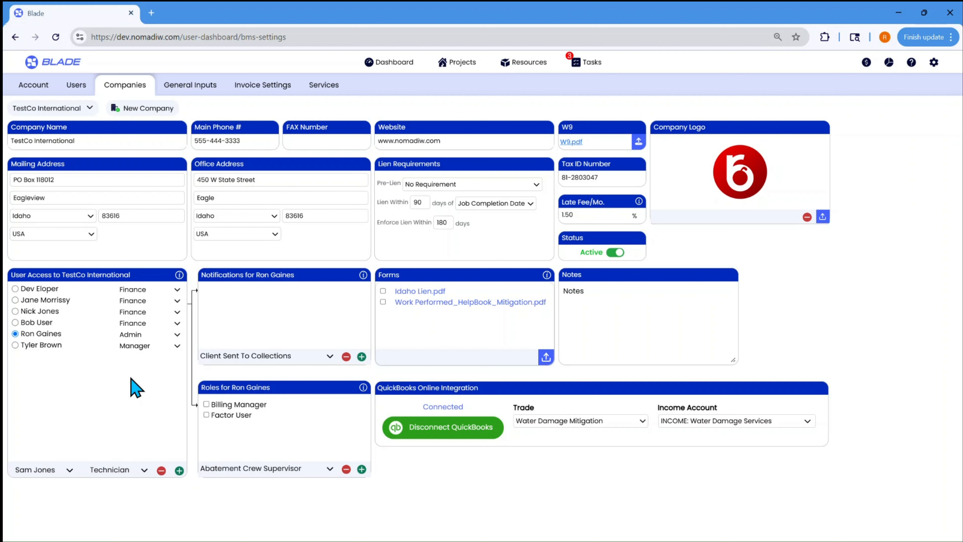
# Remove the Manager-level user from the user access list of TestCo International
pyautogui.click(16, 345)
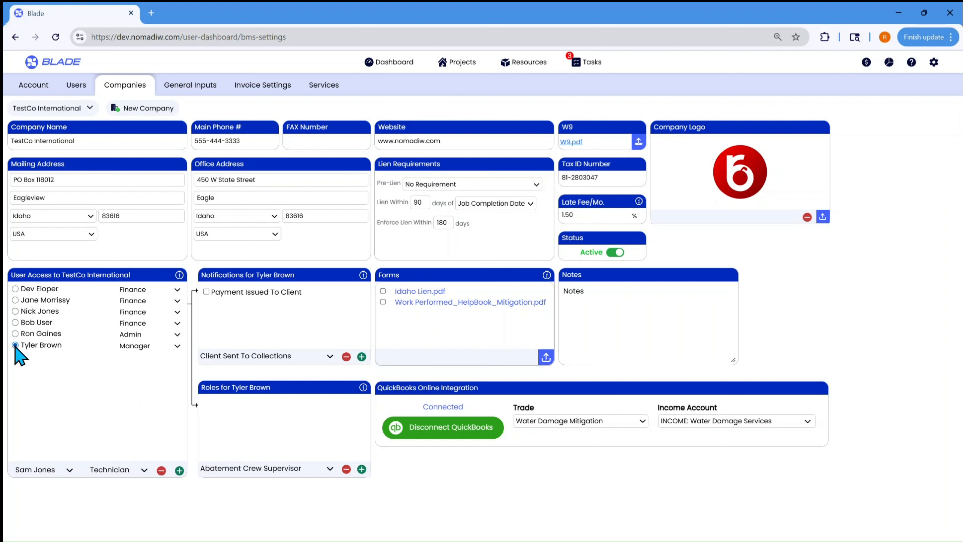
pyautogui.click(162, 470)
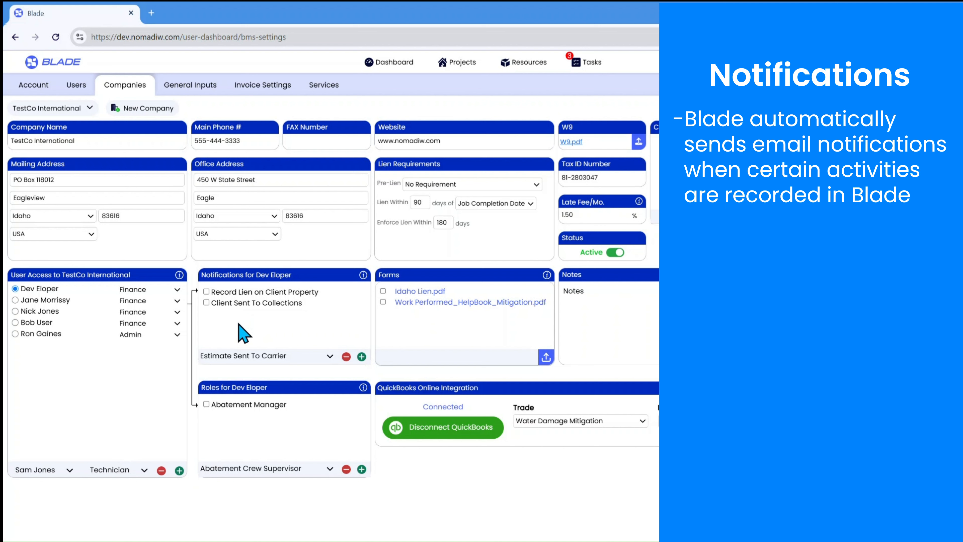
# Add the Invoice Sent To Carrier notification for the fourth user in the access list and remove it again
pyautogui.click(15, 322)
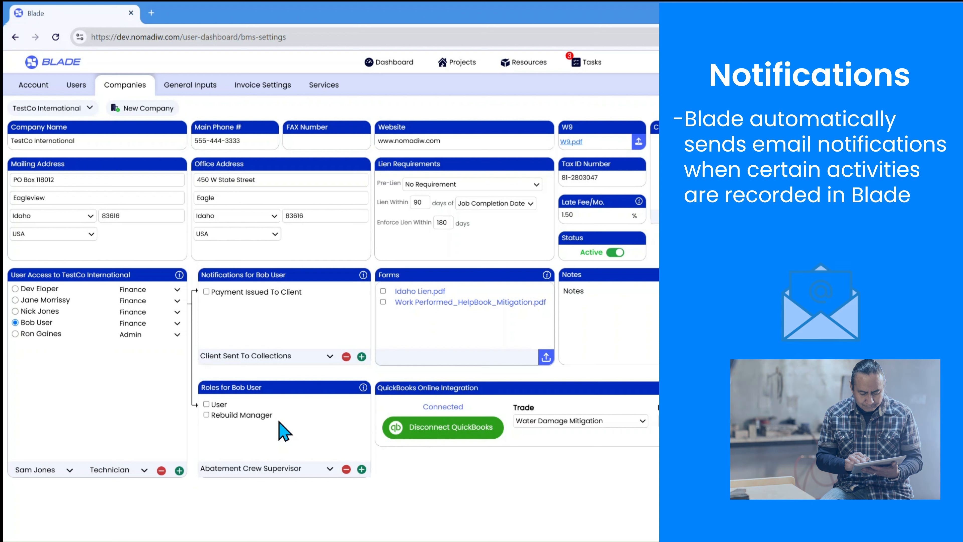
pyautogui.click(290, 358)
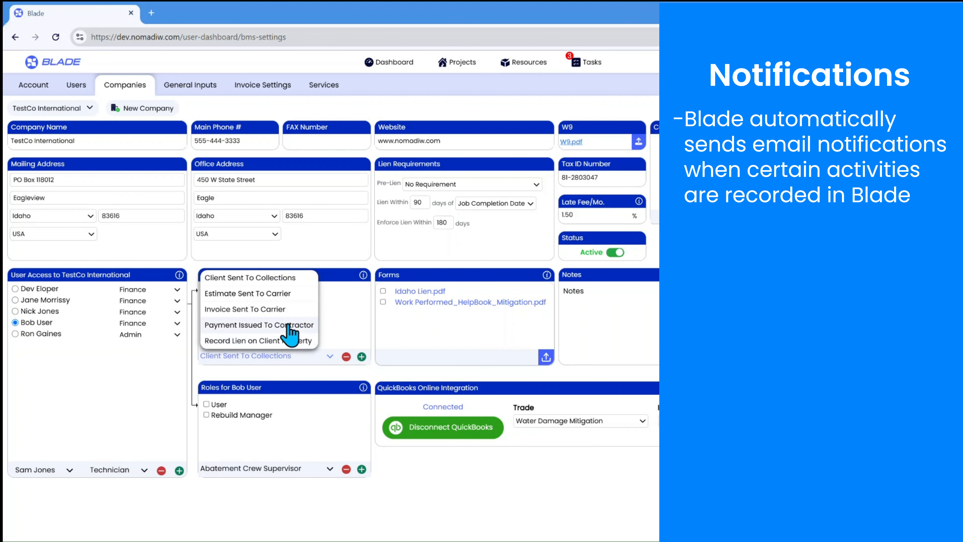
pyautogui.click(288, 309)
pyautogui.click(362, 357)
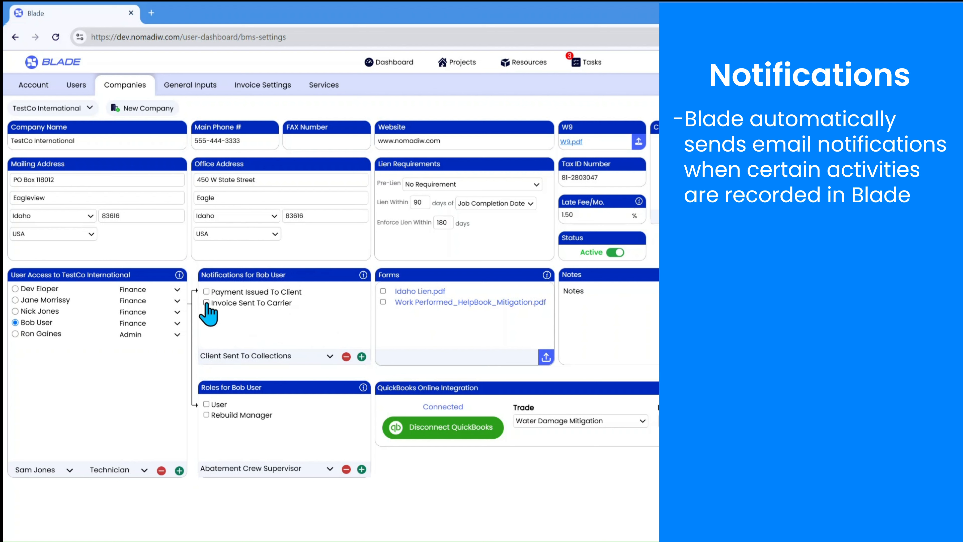
pyautogui.click(346, 355)
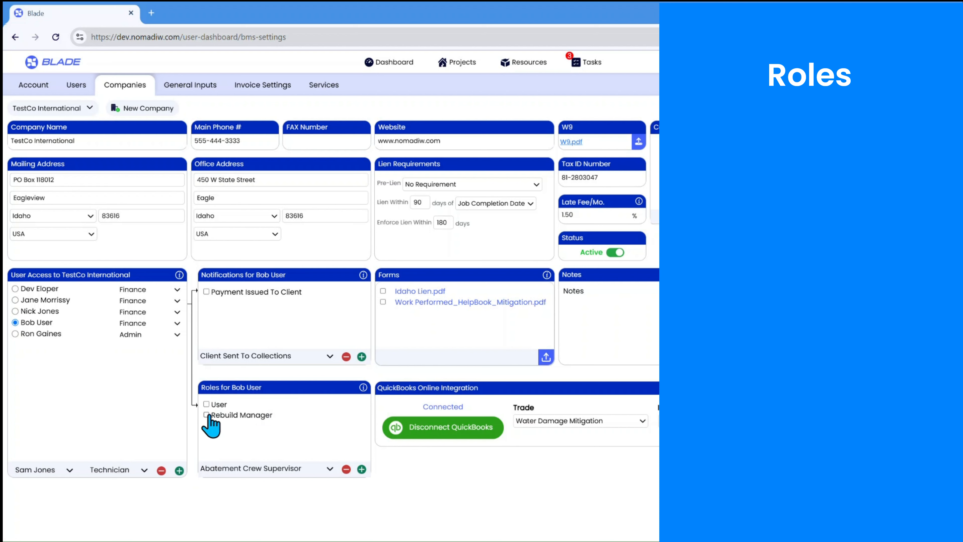
# Assign the Billing Agent role to the selected Finance user and remove that role again
pyautogui.click(280, 468)
pyautogui.scroll(-3, 259, 425)
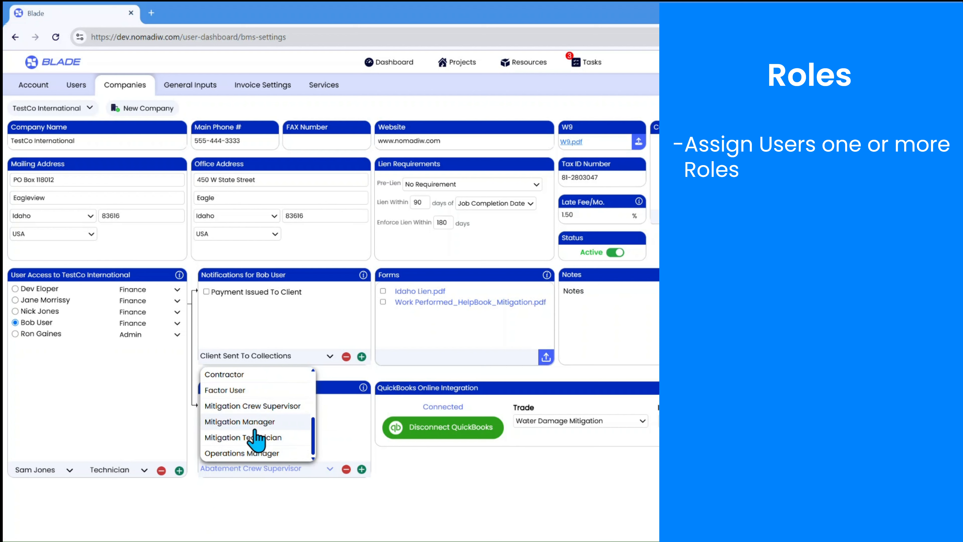
pyautogui.scroll(3, 258, 441)
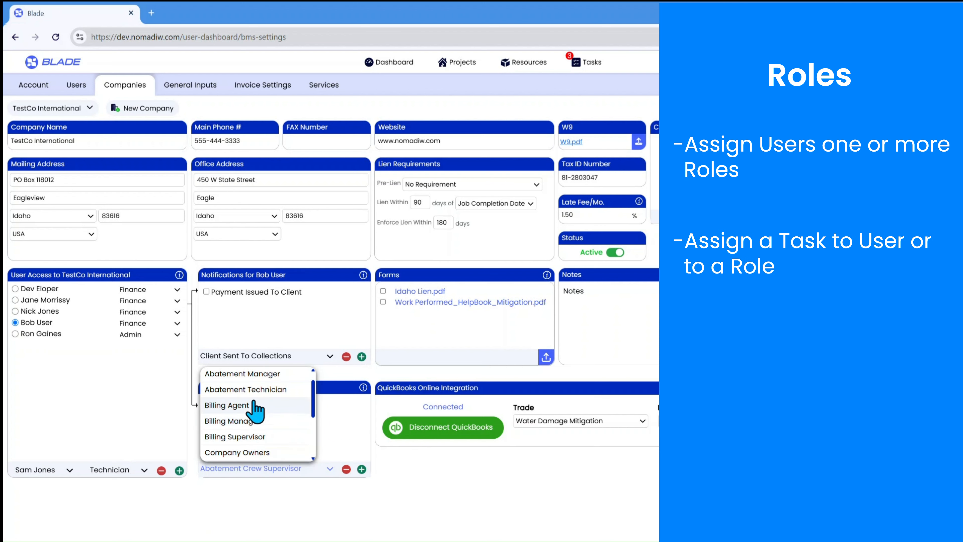
pyautogui.click(353, 370)
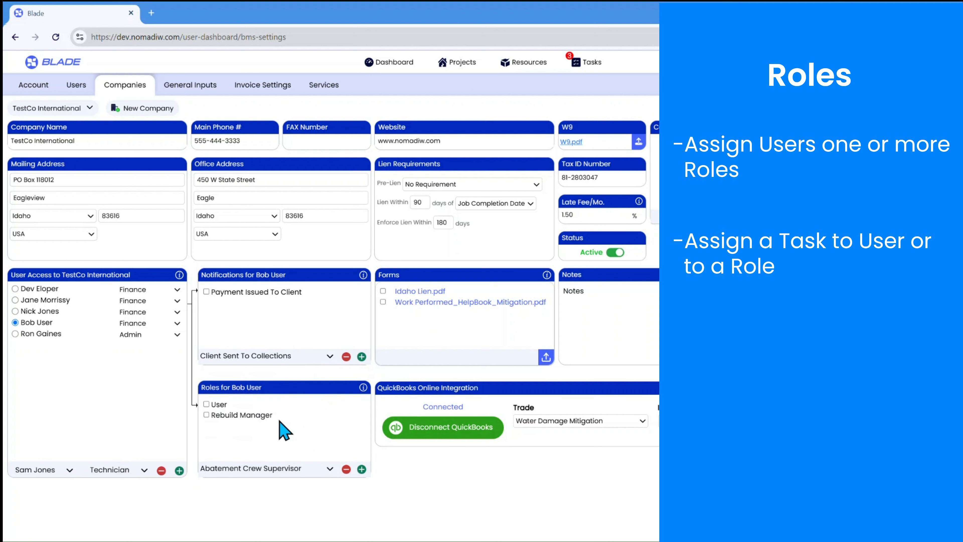
pyautogui.click(288, 469)
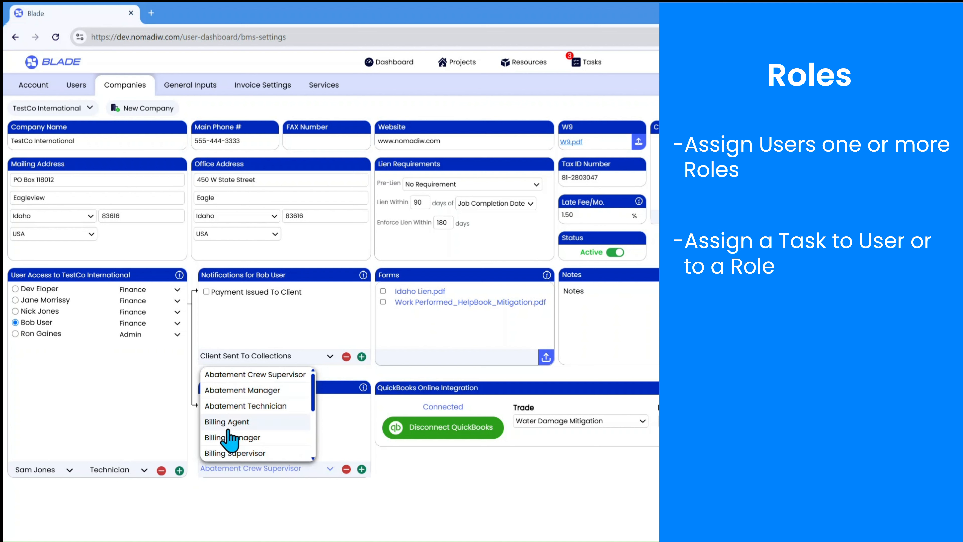
pyautogui.click(235, 423)
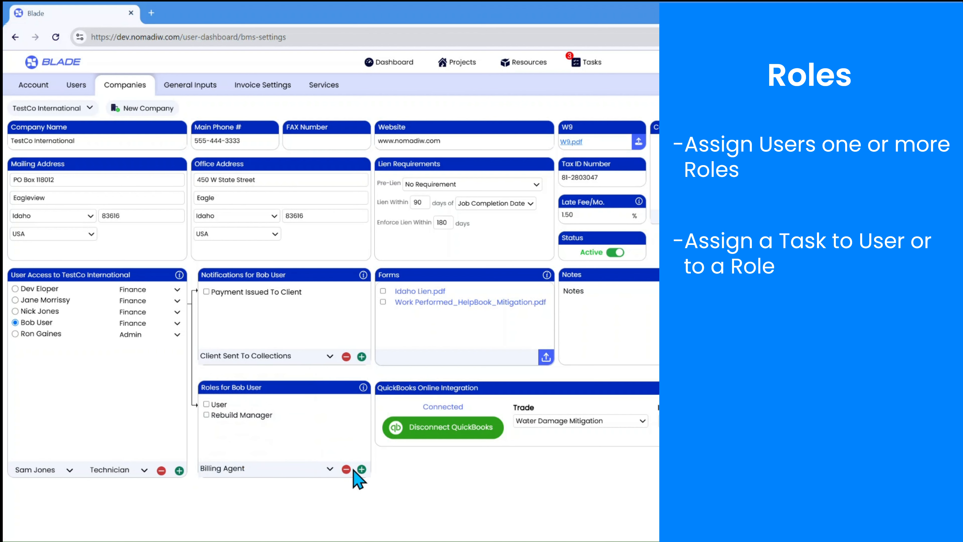
pyautogui.click(362, 469)
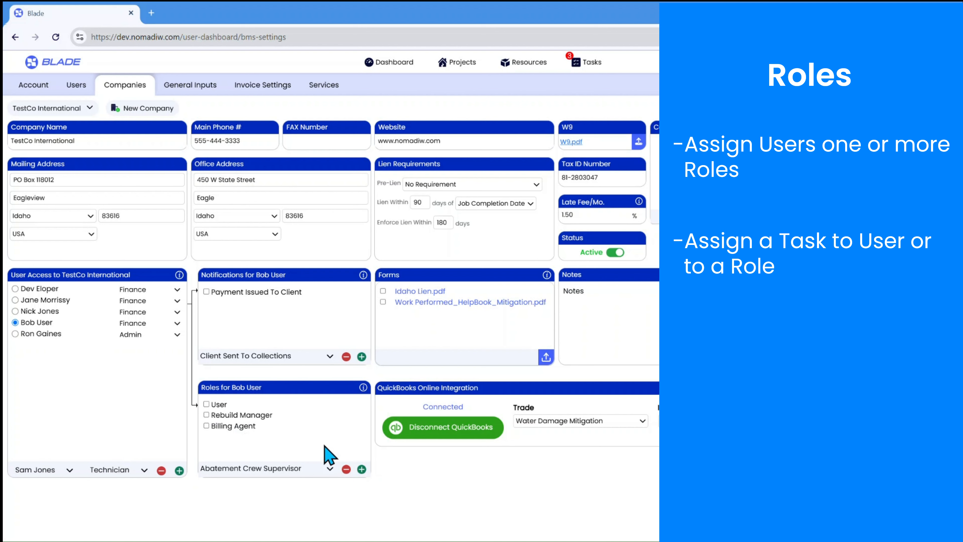
pyautogui.click(207, 426)
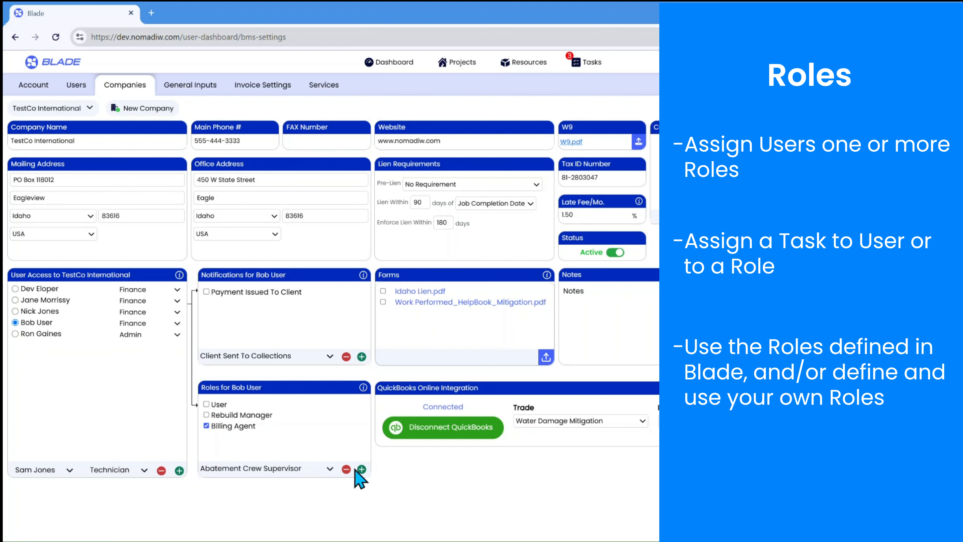
pyautogui.click(346, 469)
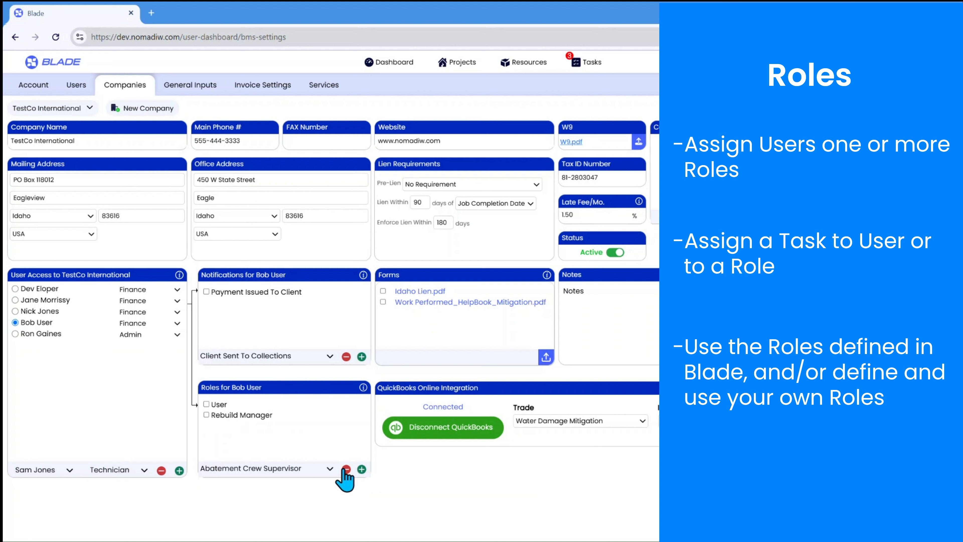
pyautogui.click(307, 469)
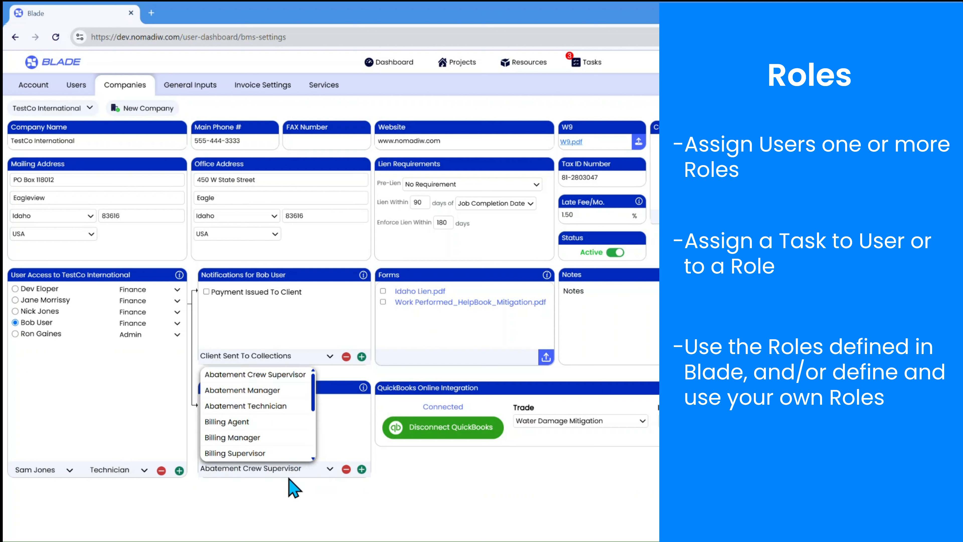
pyautogui.click(207, 85)
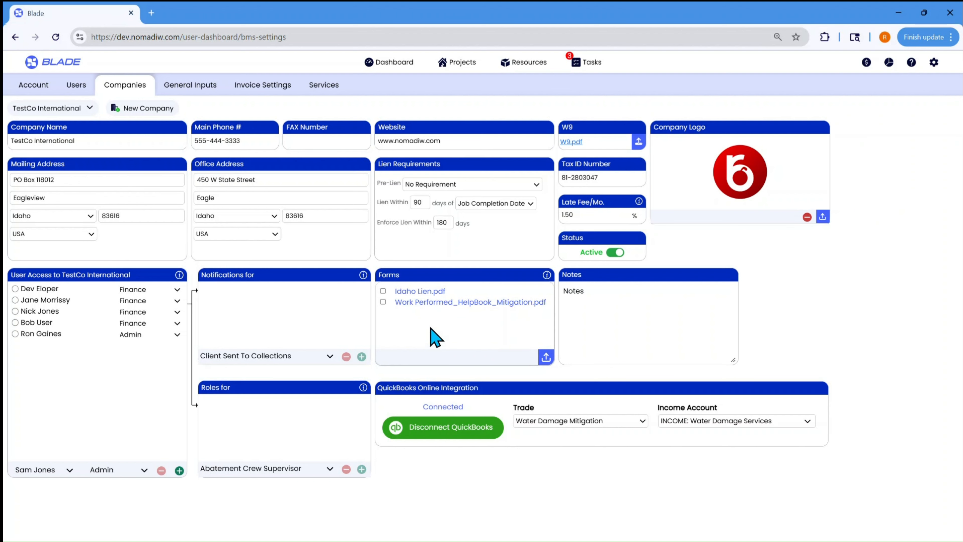
# View the company's Idaho Lien.pdf form and close the document
pyautogui.click(420, 291)
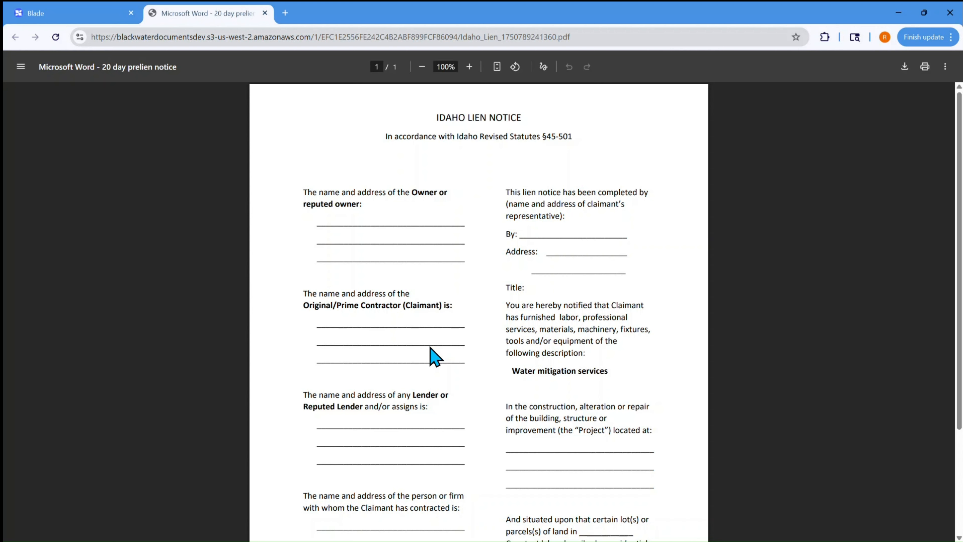
pyautogui.click(265, 13)
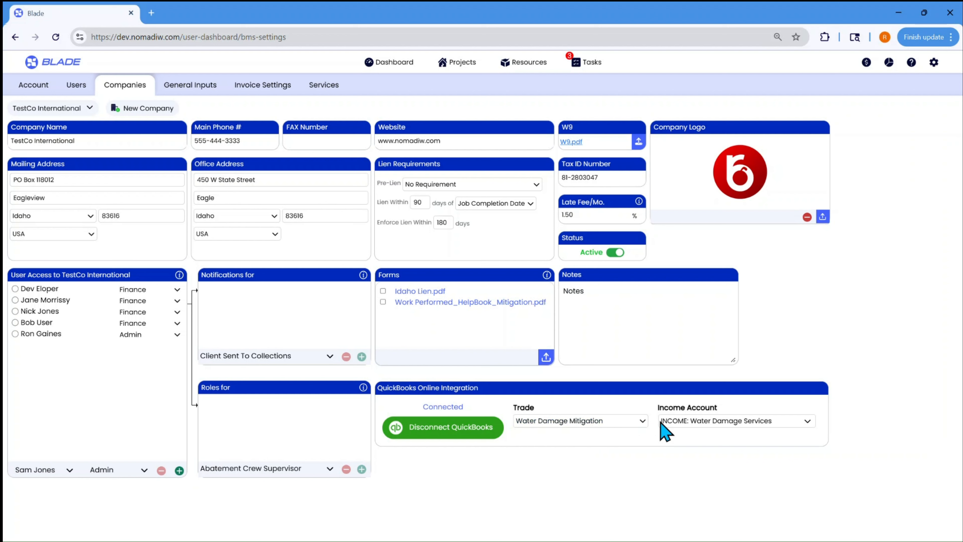
# Set the QuickBooks income account for the Rebuild - Reconstruction trade to INCOME: Services
pyautogui.click(638, 426)
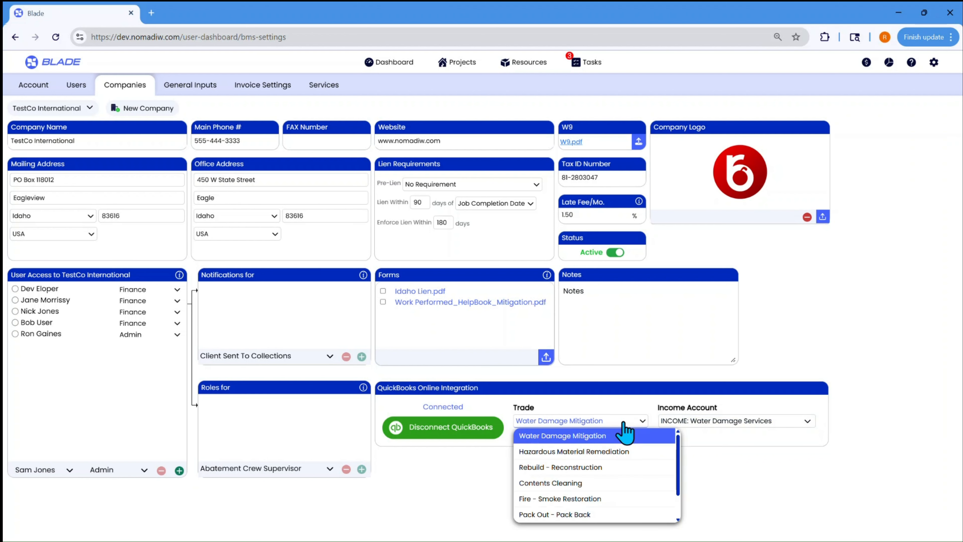
pyautogui.click(601, 470)
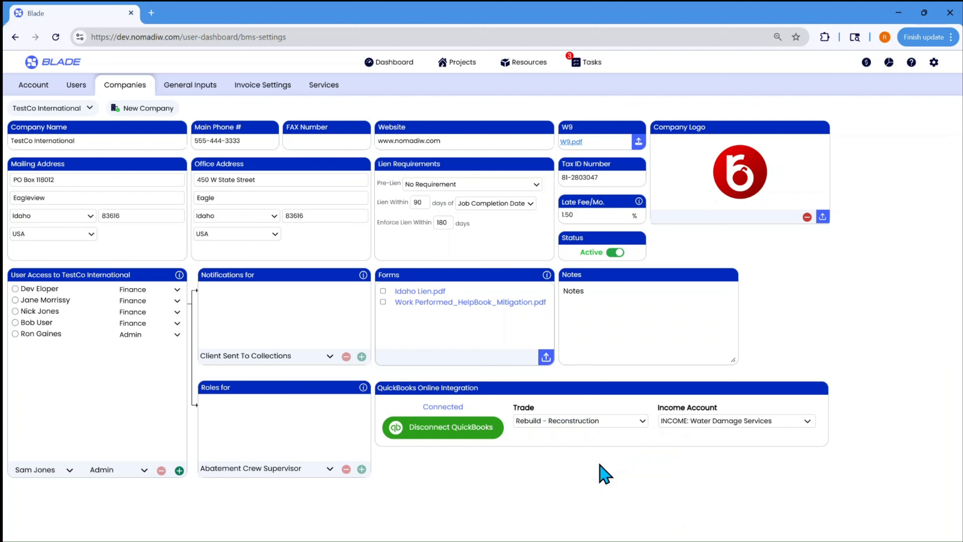
pyautogui.click(712, 421)
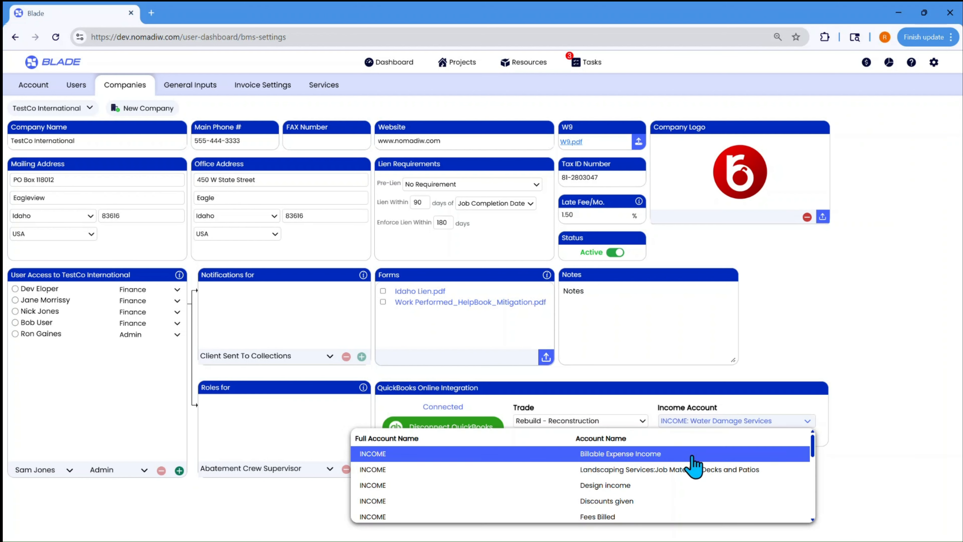
pyautogui.scroll(-4, 691, 472)
pyautogui.scroll(-3, 688, 476)
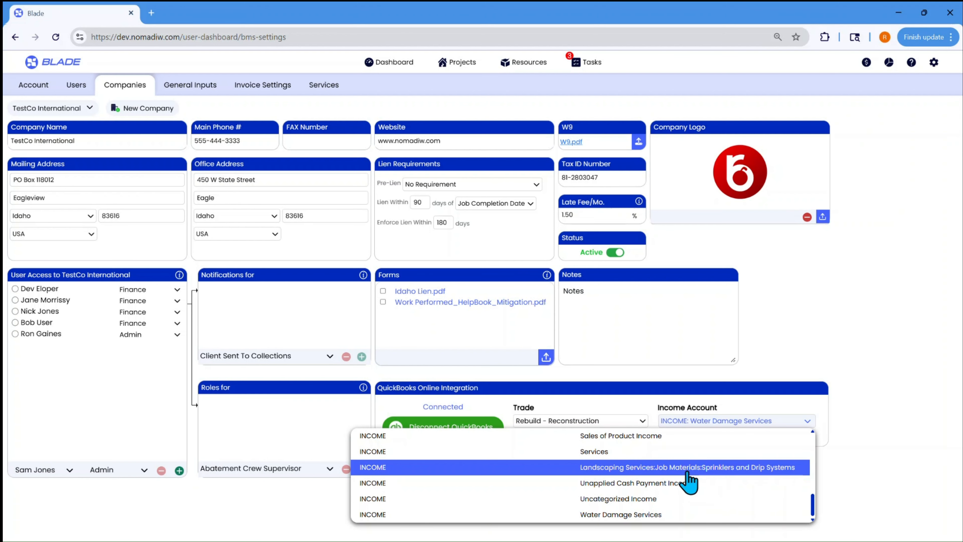
pyautogui.click(673, 454)
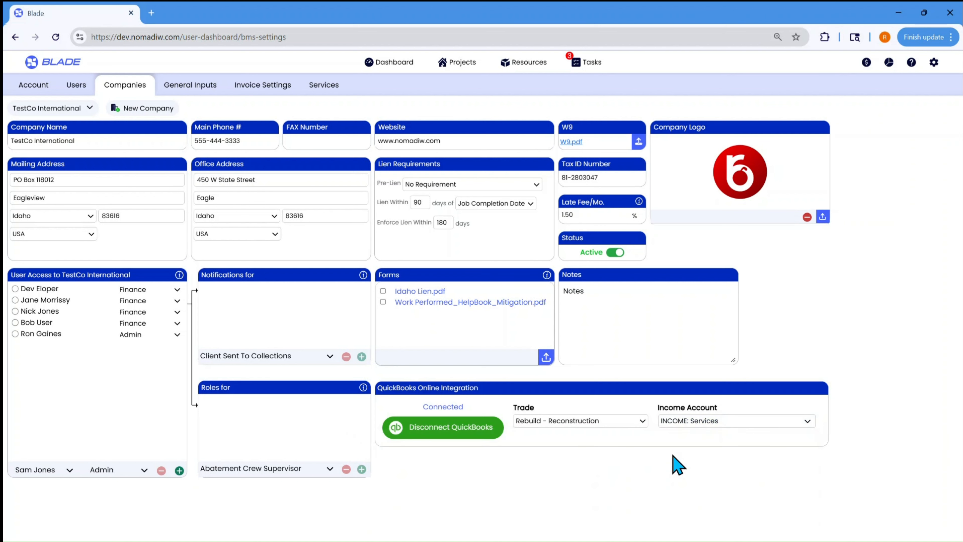
# Select the Fire - Smoke Restoration trade in the QuickBooks integration and review the income accounts offered for it
pyautogui.click(633, 422)
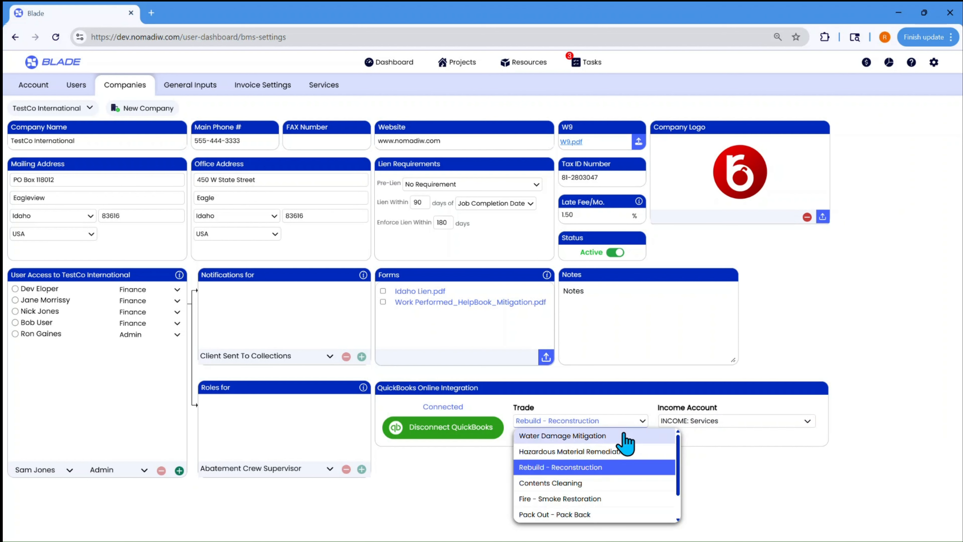
pyautogui.click(620, 499)
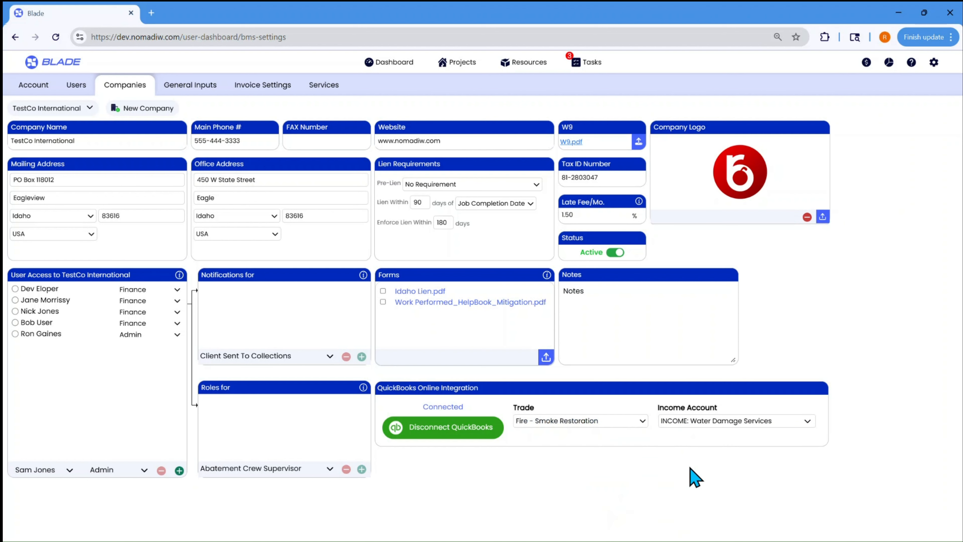
pyautogui.click(721, 421)
pyautogui.scroll(-5, 694, 475)
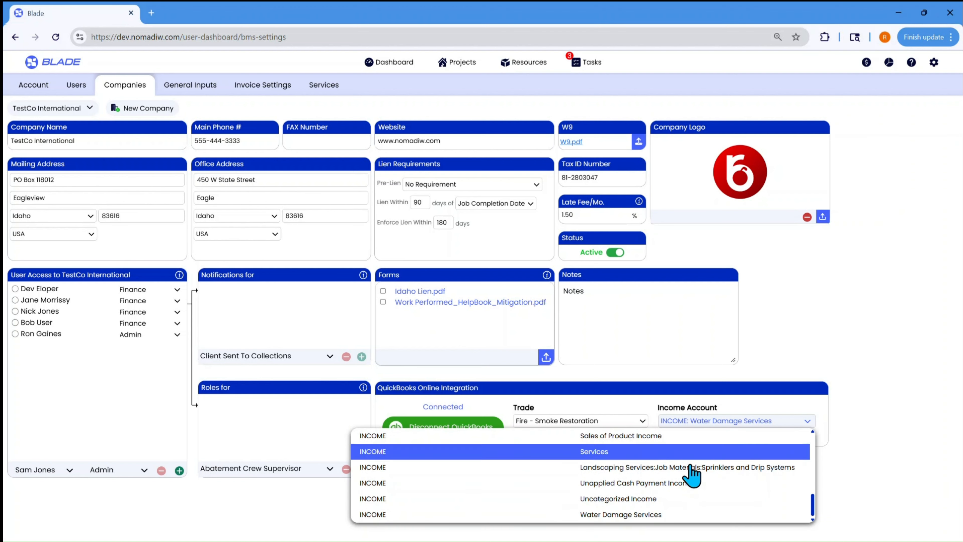
pyautogui.click(867, 421)
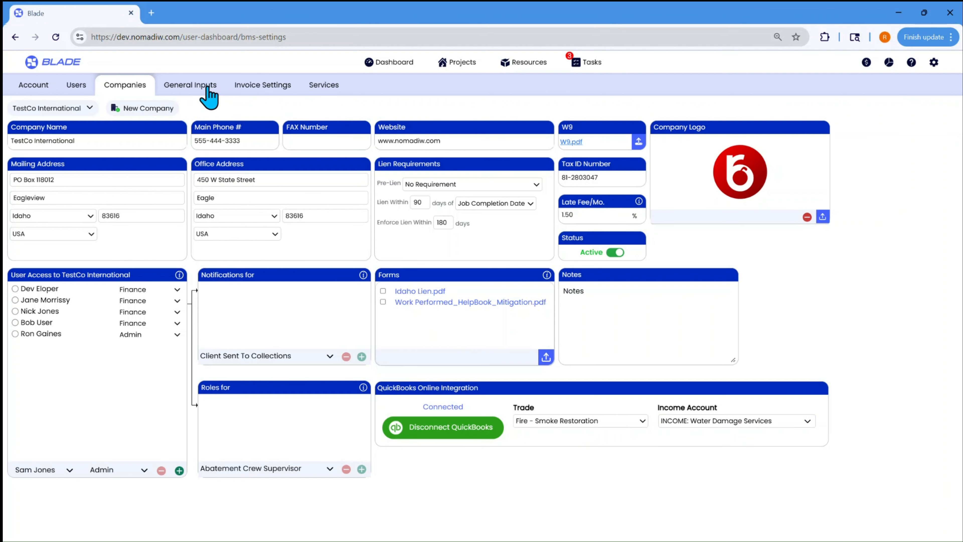
# Review the fields of the New Company form and close it without saving
pyautogui.click(161, 114)
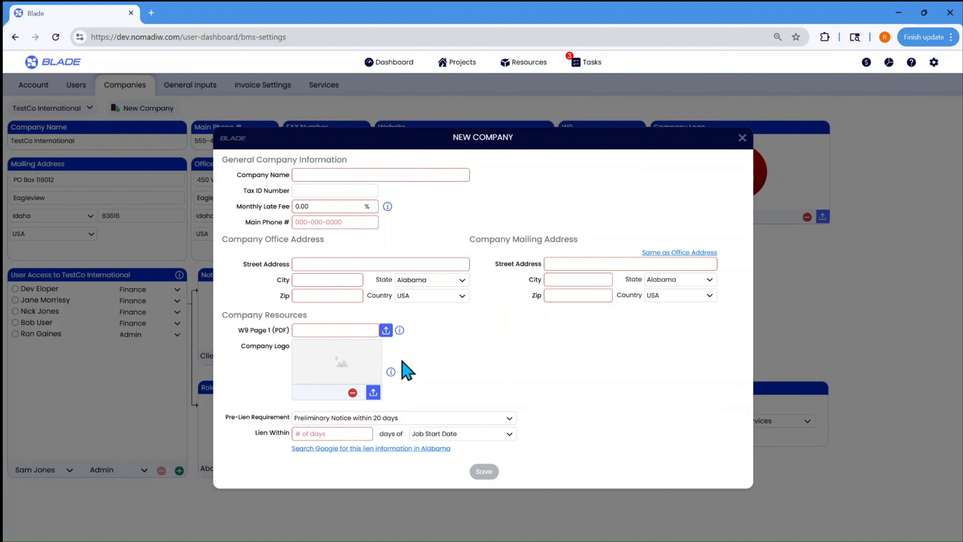
pyautogui.click(743, 138)
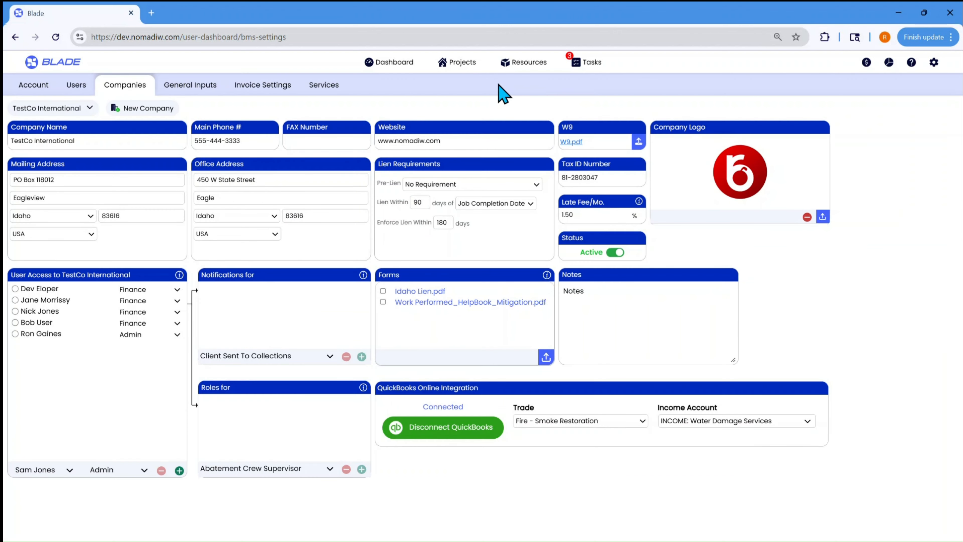